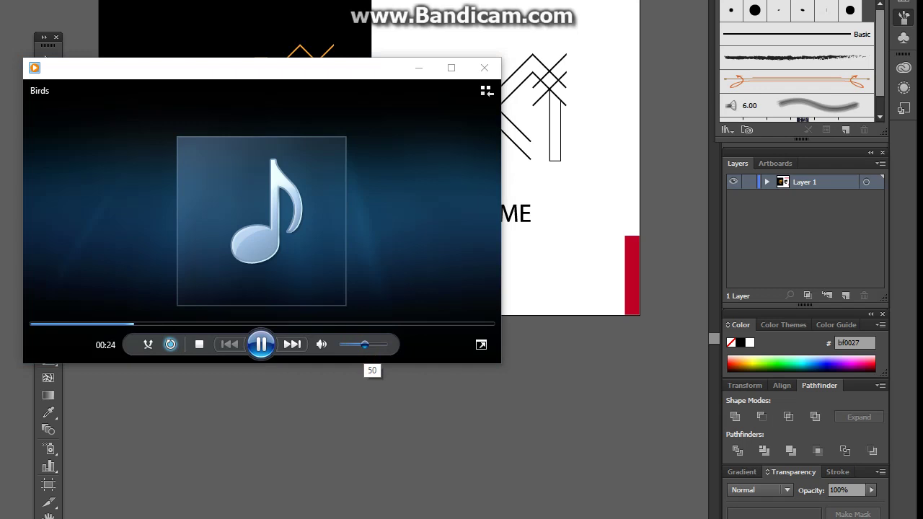
Lower the music player's volume to 21 and minimize the player window to return to the logo document.
left_click_drag(364, 344, 366, 345)
left_click(365, 344)
mouse_move(364, 344)
left_mouse_down()
mouse_move(342, 345)
mouse_move(352, 345)
left_mouse_up()
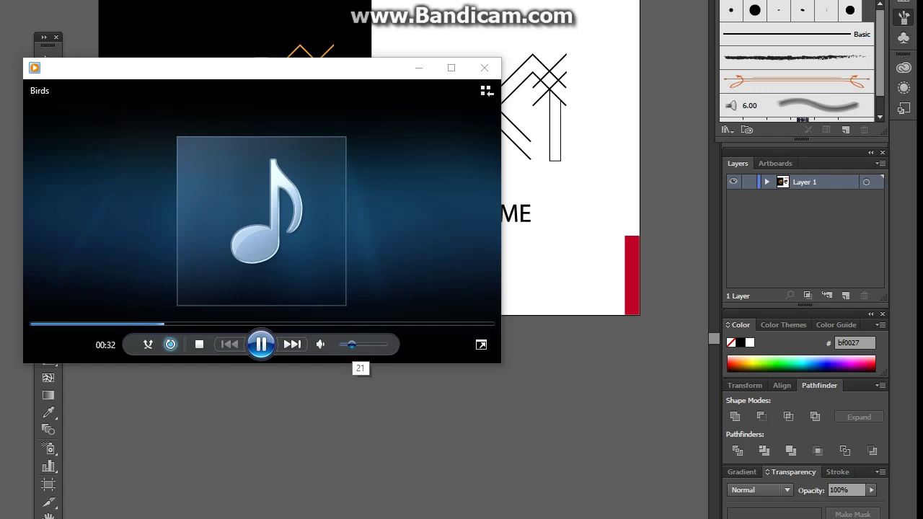
left_click(418, 68)
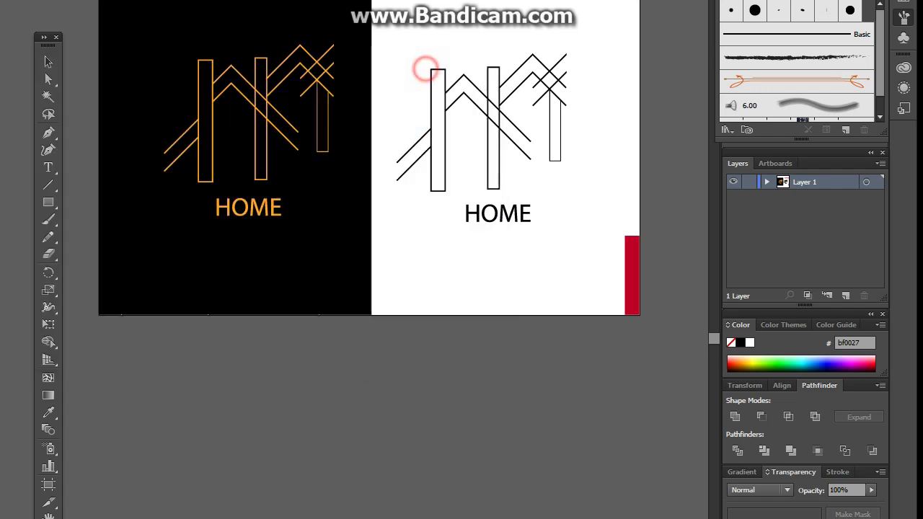
left_click(410, 493)
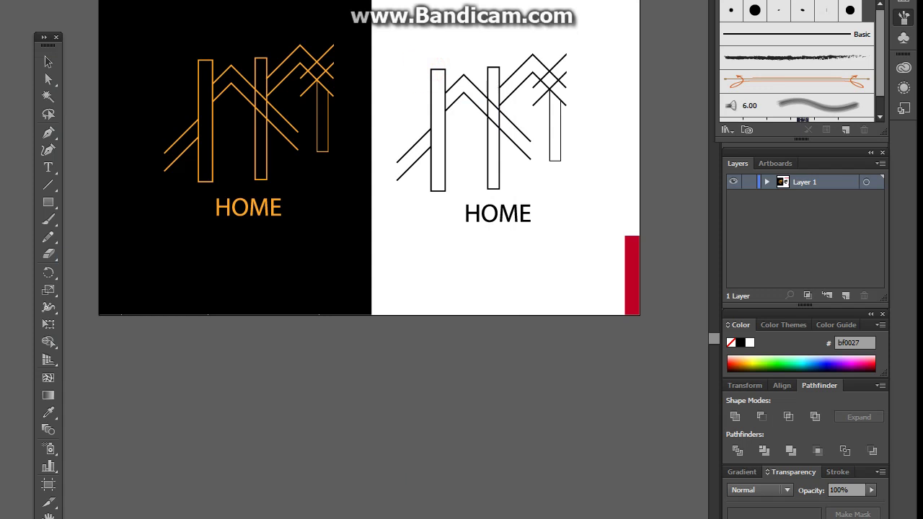
Draw a tall, narrow red rectangle in the empty area below the artboard.
left_click(47, 202)
scroll(328, 414, "down", 2)
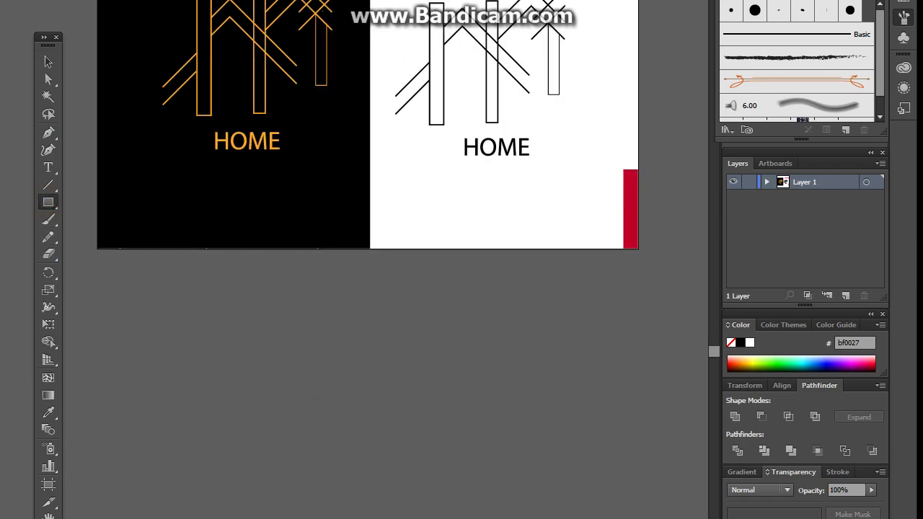
left_click_drag(253, 336, 269, 518)
scroll(270, 505, "down", 2)
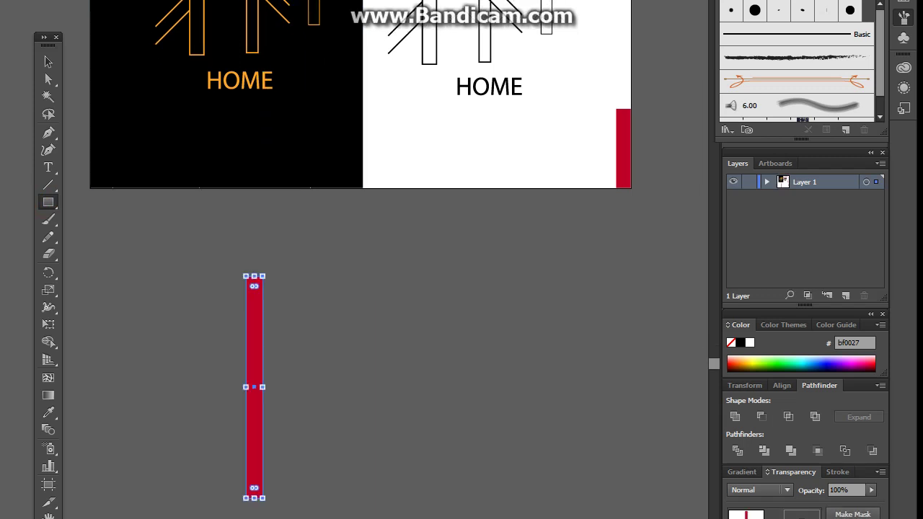
Duplicate the tall red bar horizontally to form a second parallel bar beside it.
left_click(47, 62)
scroll(291, 346, "down", 1)
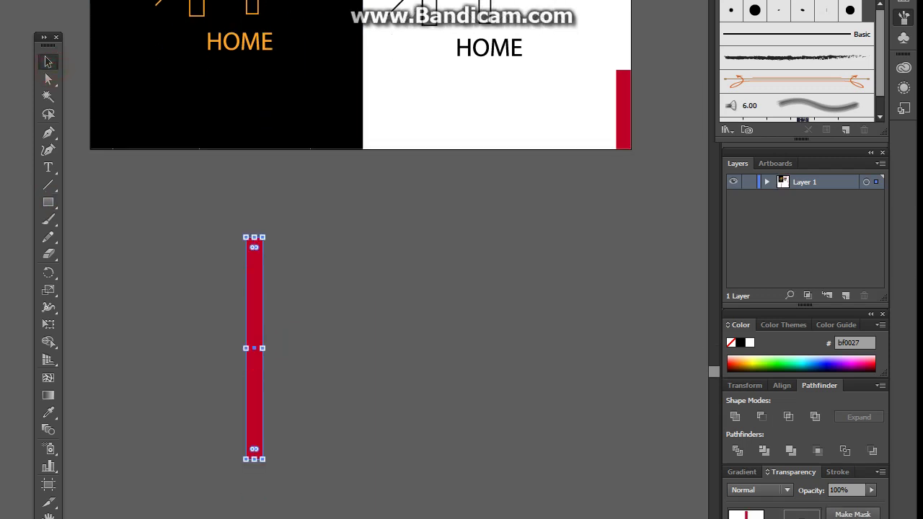
left_click(261, 335)
left_click_drag(262, 336, 362, 346)
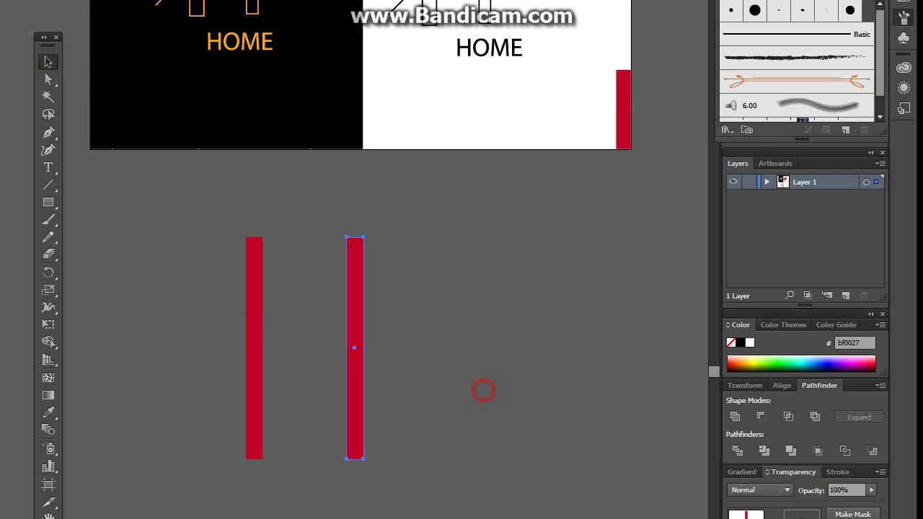
Draw a red square beside the bars, rotate it 45 degrees into a diamond, and place it centrally over both bars.
left_click(47, 202)
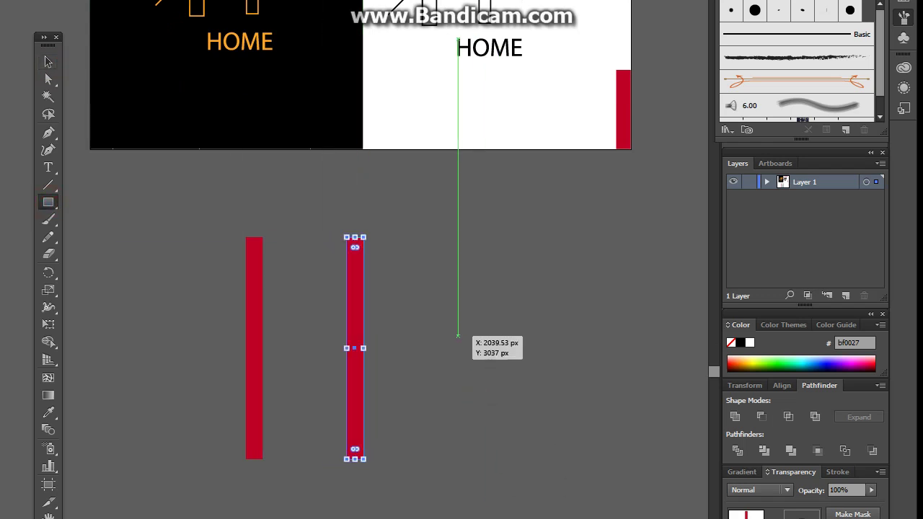
left_click_drag(458, 336, 664, 364)
left_click(48, 61)
left_click_drag(457, 135, 457, 246)
left_click_drag(483, 330, 305, 311)
left_click(495, 350)
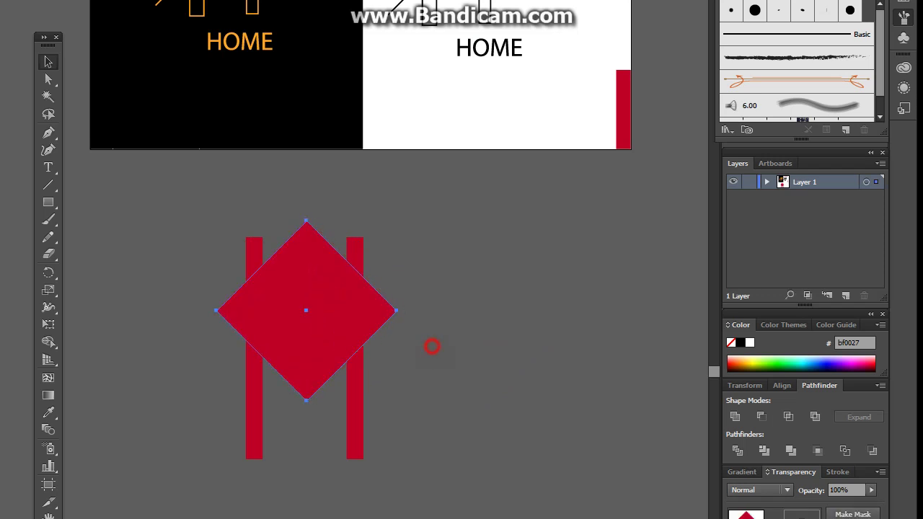
left_click(432, 347)
Group the two bars, and align the group and the diamond to a common horizontal center.
left_click_drag(134, 427, 393, 439)
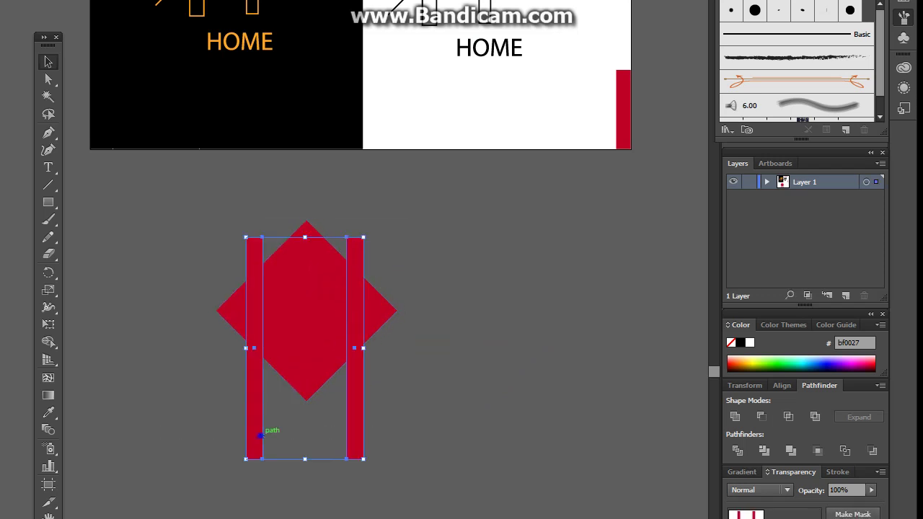
right_click(261, 435)
left_click(303, 289)
left_click(454, 322)
left_click_drag(210, 229, 309, 289)
left_click(408, 1)
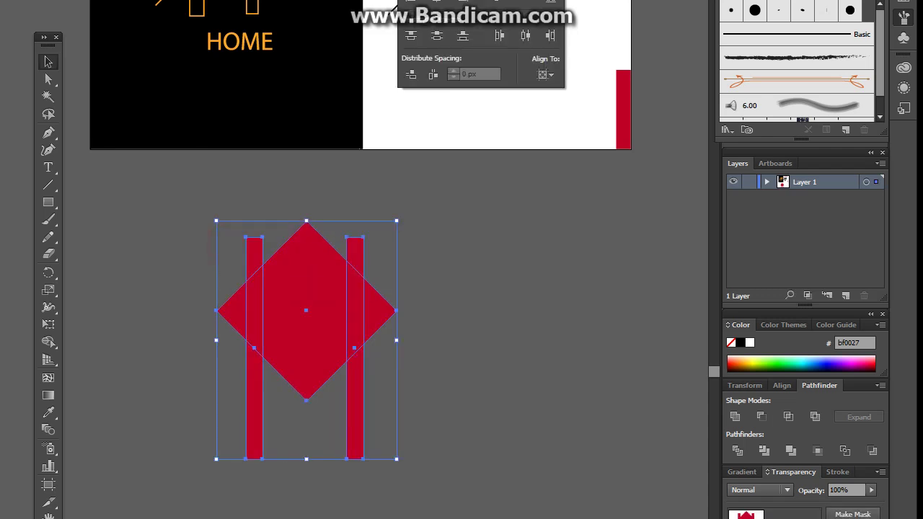
left_click(437, 2)
left_click(564, 332)
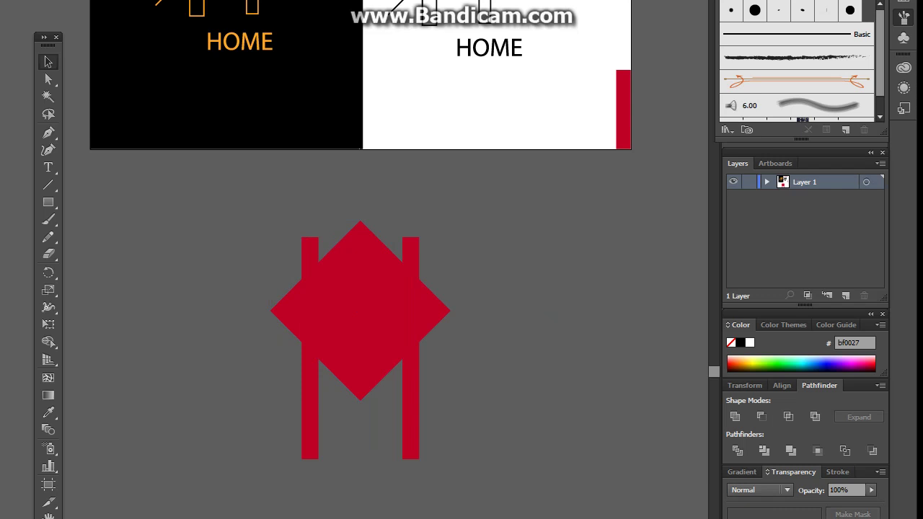
Remove the fill from the diamond and both bars, and give them a thin dark stroke.
left_click_drag(183, 222, 316, 289)
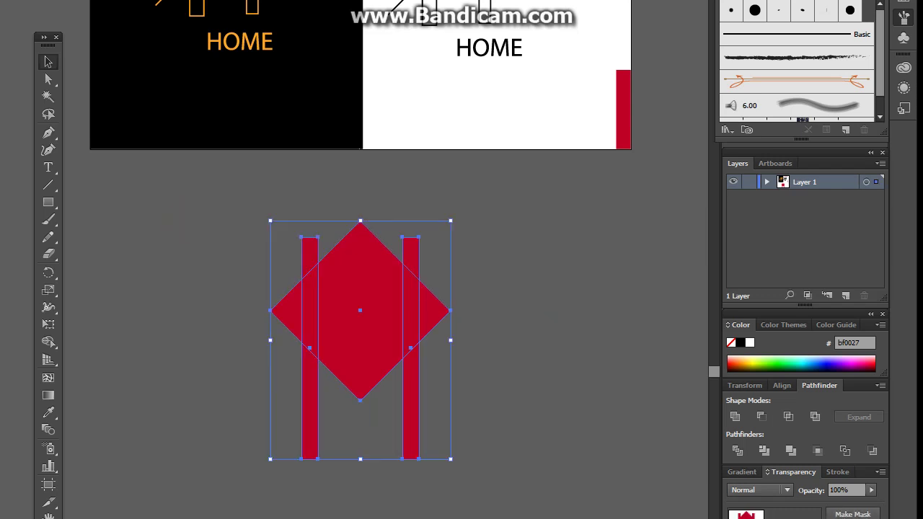
key("slash")
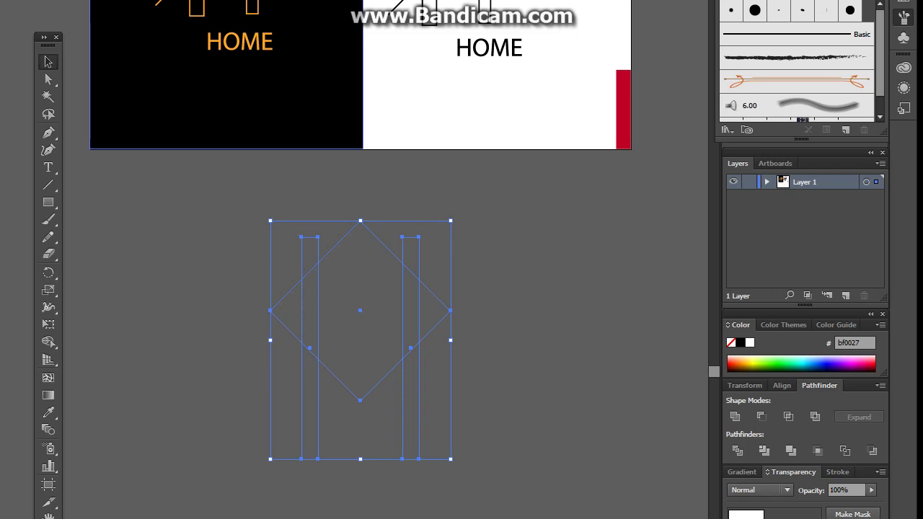
left_click(251, 1)
left_click(228, 166)
left_click(560, 356)
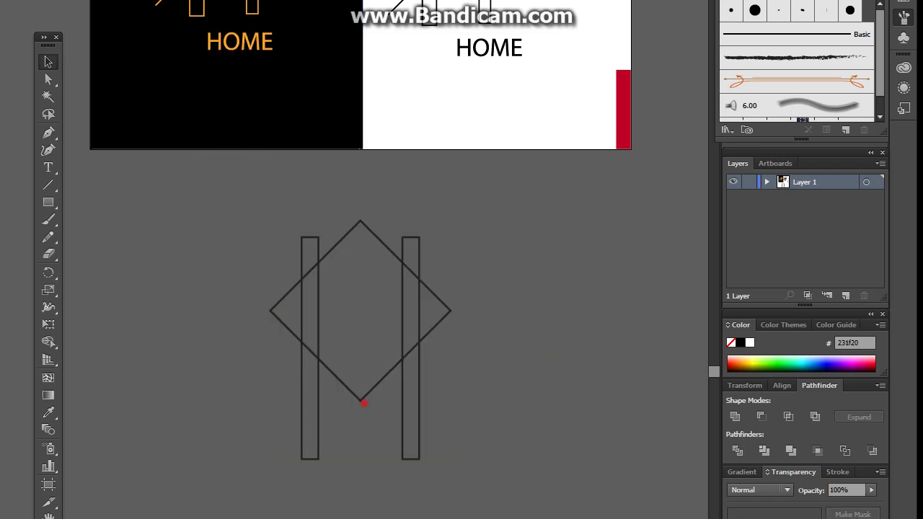
Delete the diamond's bottom anchor point to leave an open roof-shaped chevron.
left_click(364, 395)
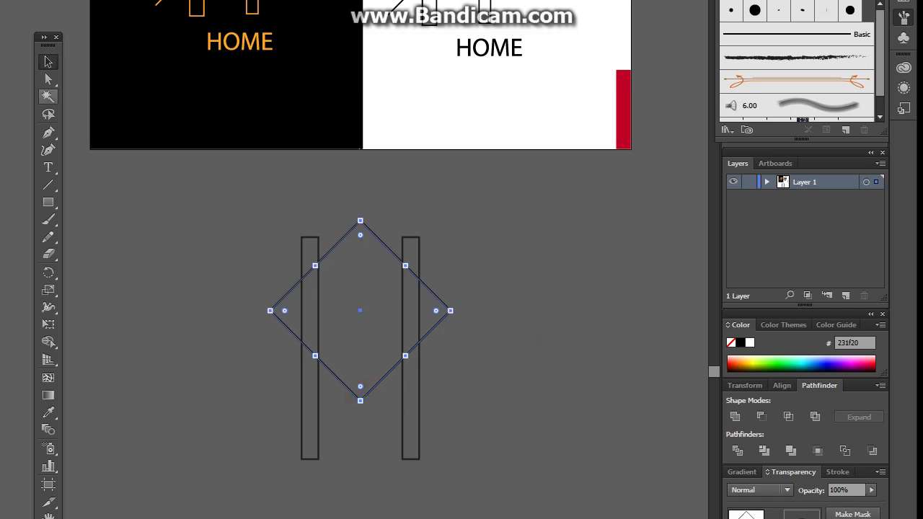
left_click(48, 79)
left_click(338, 457)
left_click(361, 399)
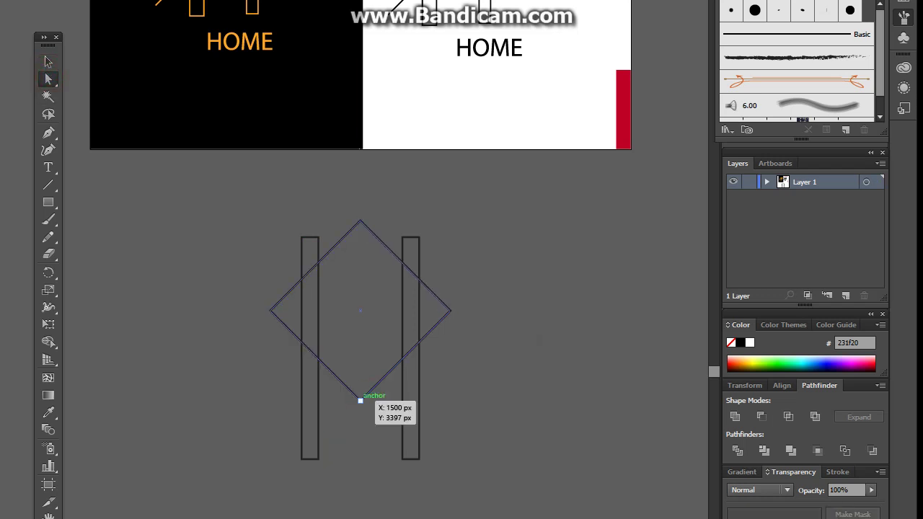
key("Delete")
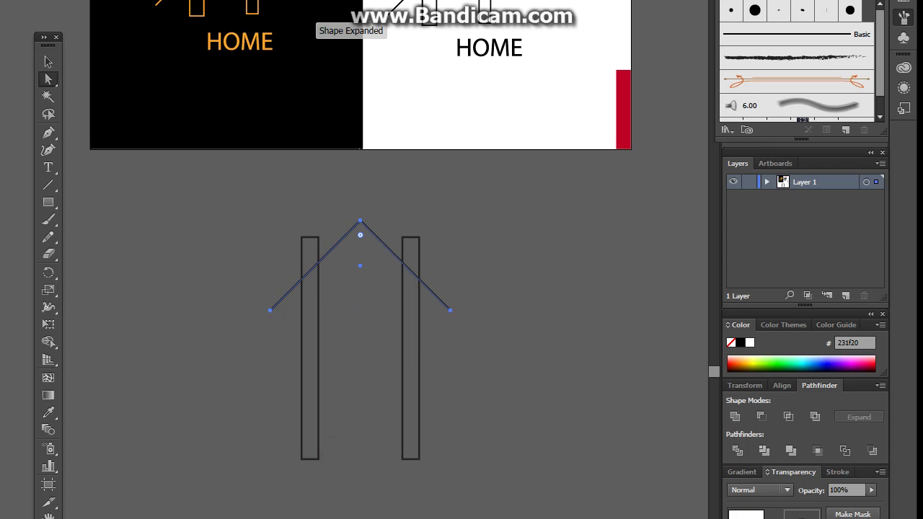
Duplicate the chevron a short distance straight below the original to form a double roof line.
left_click(48, 61)
key("ctrl+z")
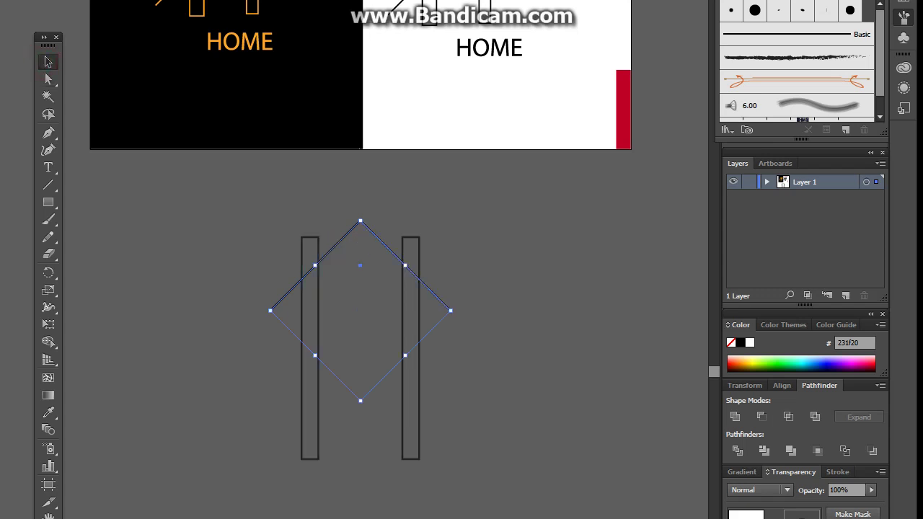
left_click_drag(373, 231, 373, 258)
left_click(525, 292)
left_click_drag(369, 211, 354, 264)
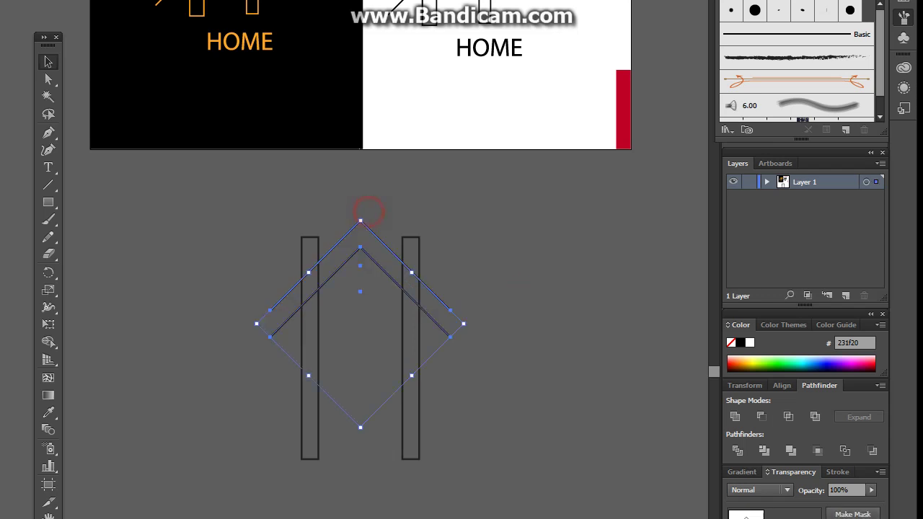
left_click(497, 457)
Shorten both bars from their lower ends, and select the bars together with both chevrons.
left_click_drag(486, 453, 313, 419)
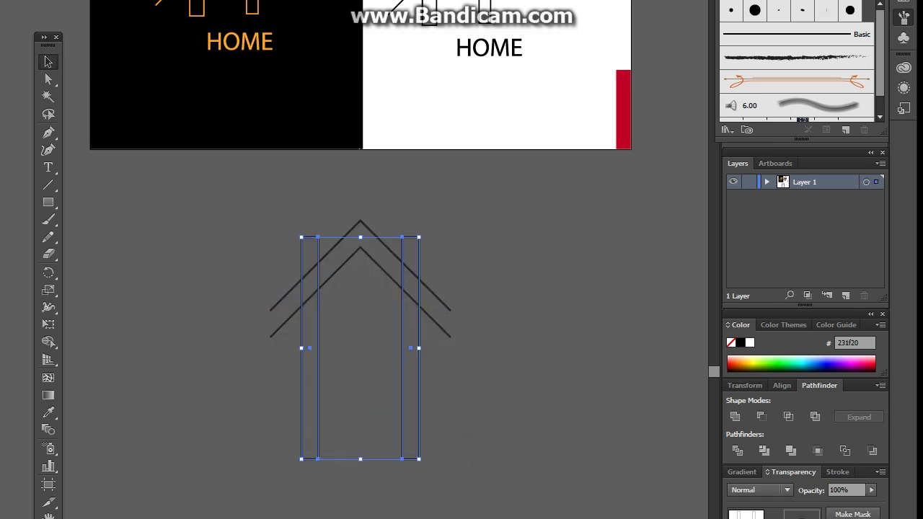
left_click_drag(360, 459, 360, 427)
left_click(519, 458)
scroll(489, 426, "up", 1)
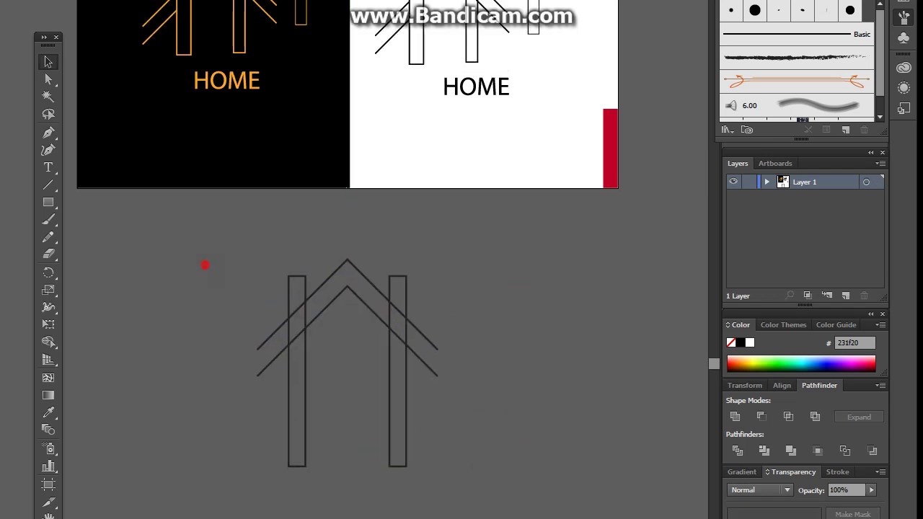
key("ctrl+a")
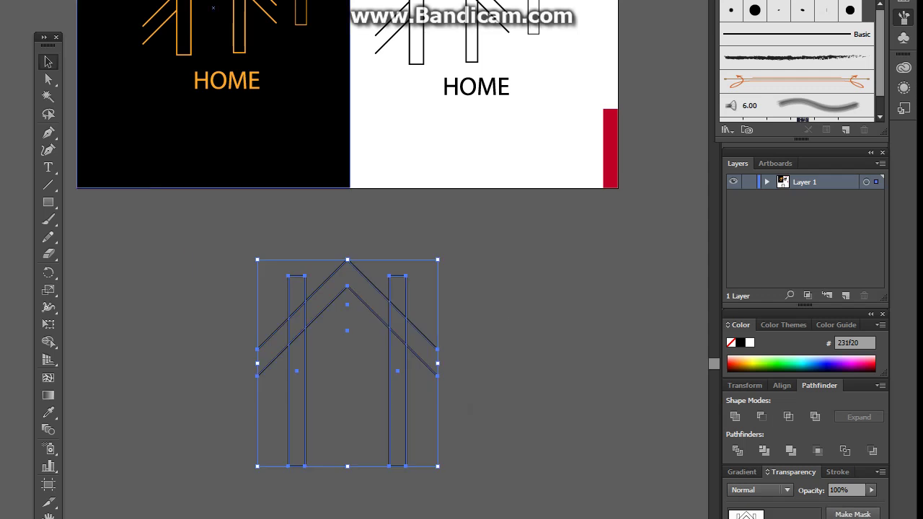
left_click(88, 1)
left_click(119, 121)
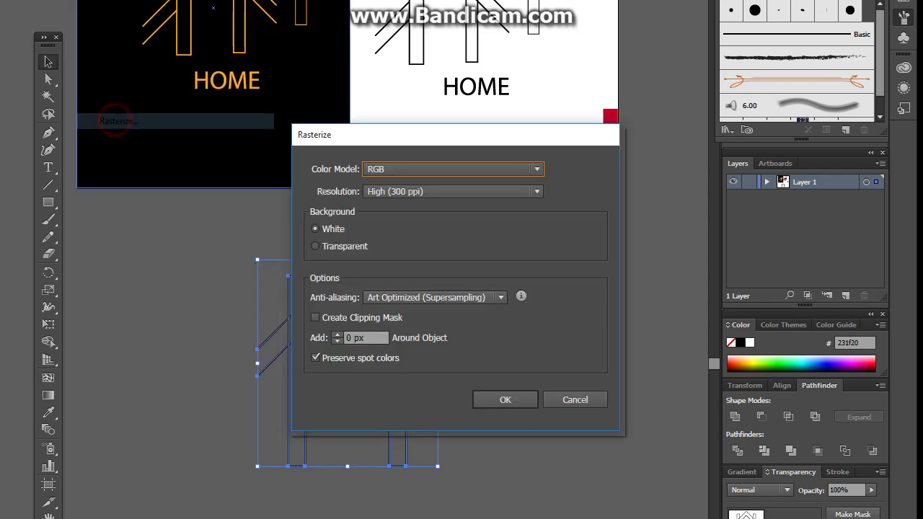
left_click(577, 398)
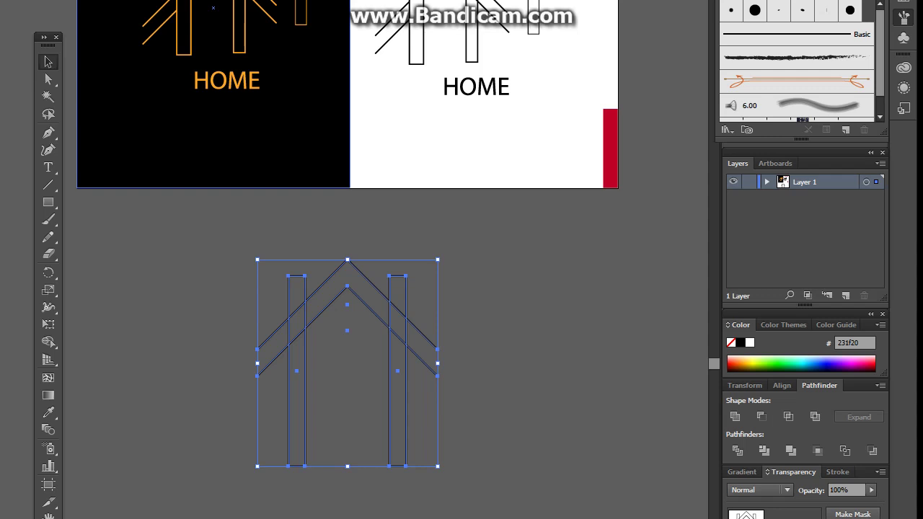
Expand the fill and stroke of the selected bars and chevrons.
left_click(88, 1)
left_click(113, 86)
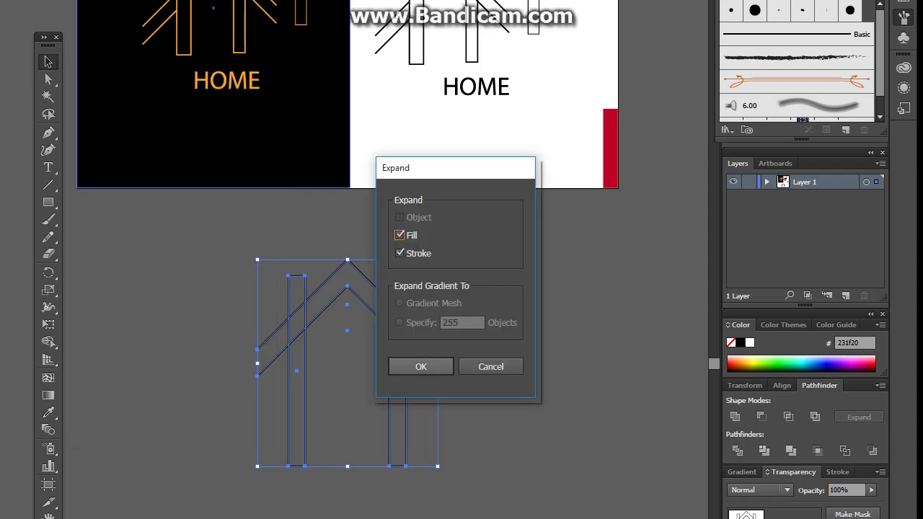
left_click(421, 367)
left_click(509, 409)
Divide the expanded bars and chevrons with Pathfinder, and ungroup the resulting pieces.
left_click_drag(470, 445, 222, 264)
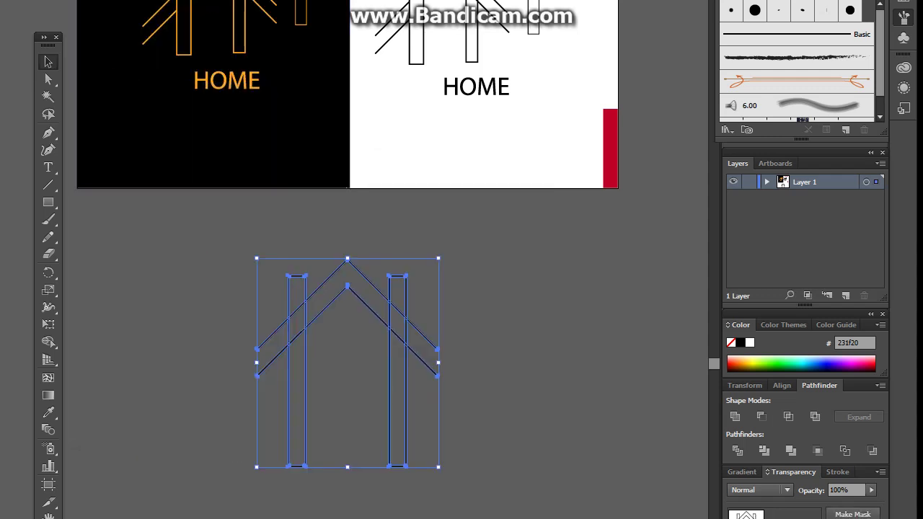
left_click(736, 450)
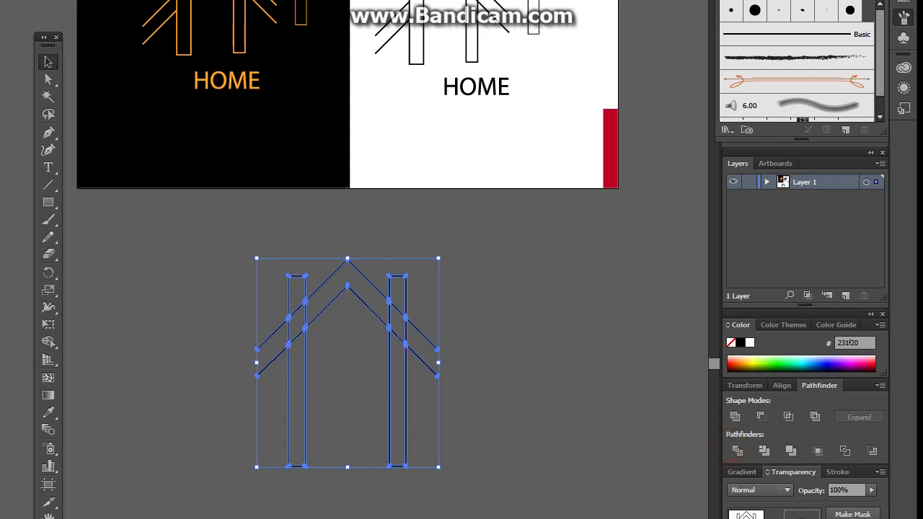
right_click(366, 367)
left_click(415, 452)
left_click(504, 433)
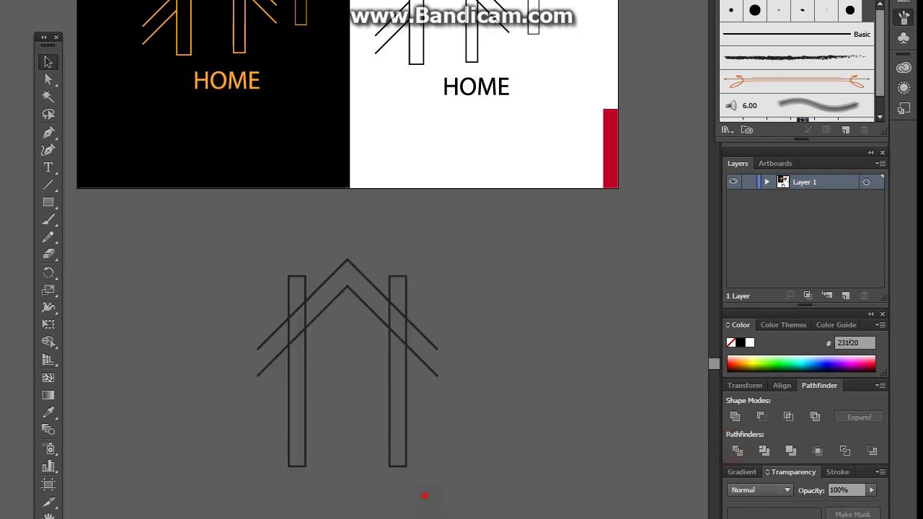
Move the two slanted roof ends outside the left bar straight down by one line spacing.
left_click_drag(424, 496, 440, 461)
left_click_drag(245, 264, 246, 264)
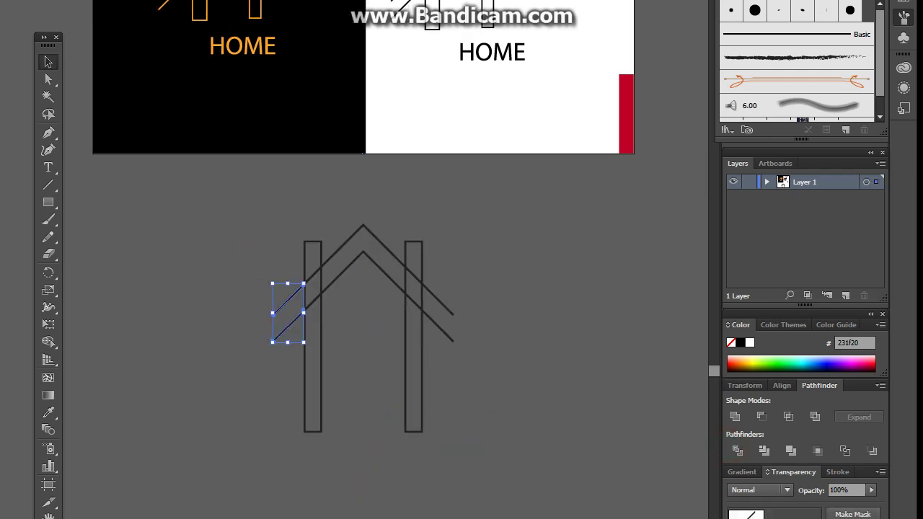
left_click_drag(287, 326, 287, 352)
left_click(522, 377)
Copy the two slanted segments outside the left bar to the upper outer side of the right bar.
left_click_drag(521, 369, 518, 398)
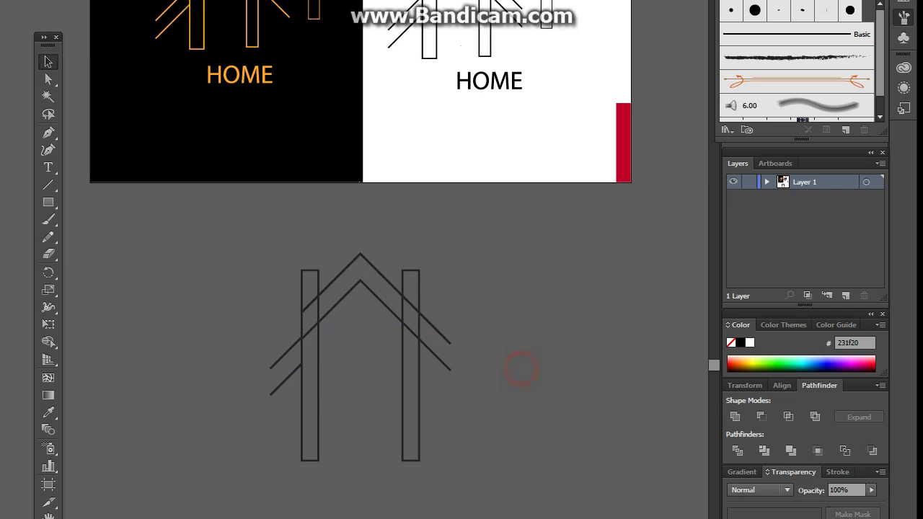
left_click_drag(591, 294, 550, 384)
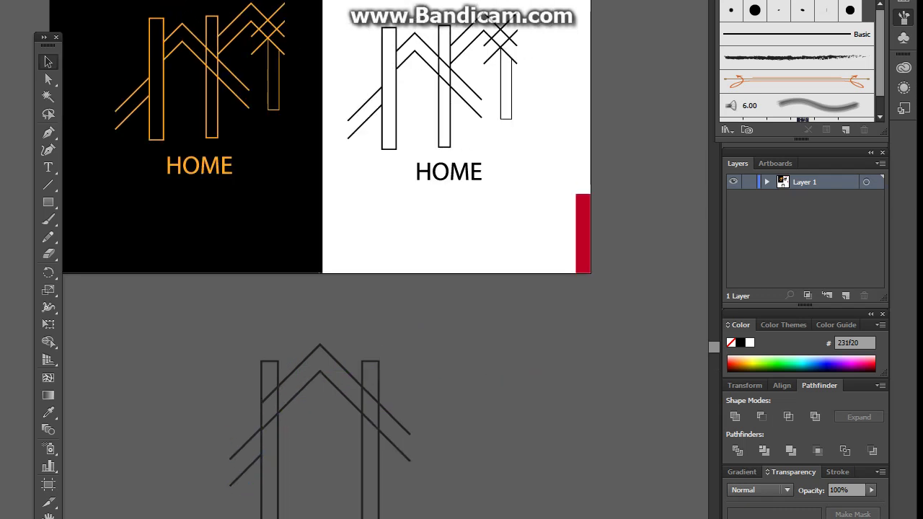
left_click_drag(226, 430, 397, 388)
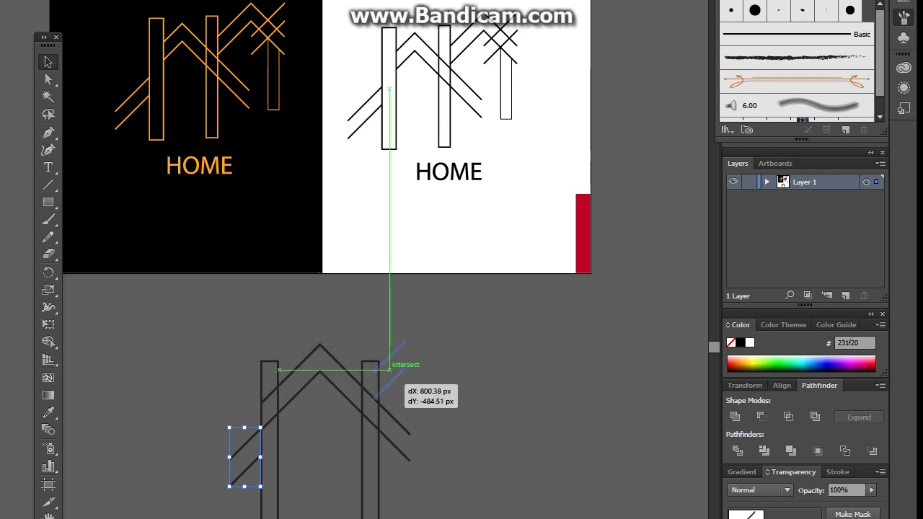
left_click_drag(396, 388, 397, 388)
left_click(495, 395)
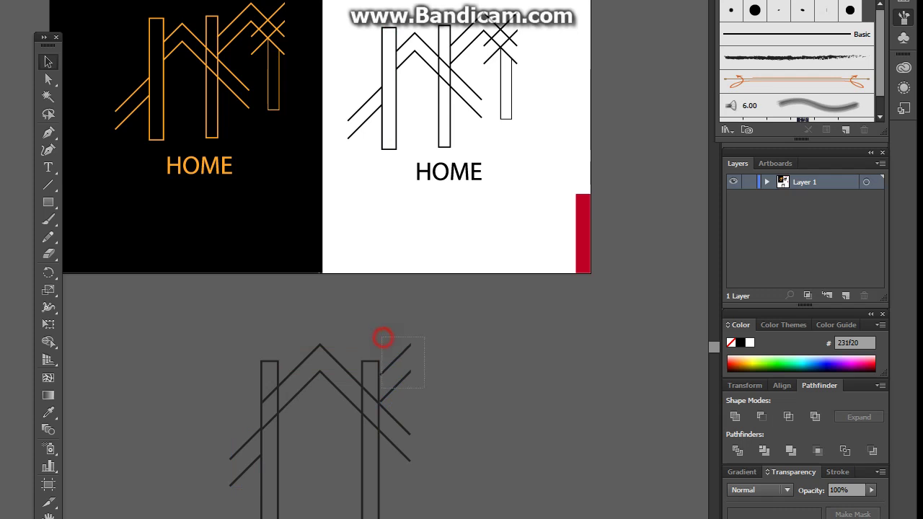
Set the copied slanted segments aside at the lower right, and move the double roof peak from between the bars to the right bar's outer side.
left_click_drag(382, 336, 574, 518)
mouse_move(290, 323)
left_mouse_down()
mouse_move(335, 386)
mouse_move(330, 380)
mouse_move(437, 363)
mouse_move(421, 365)
left_mouse_up()
left_click(548, 403)
mouse_move(577, 440)
left_mouse_down()
mouse_move(551, 413)
mouse_move(637, 515)
left_mouse_up()
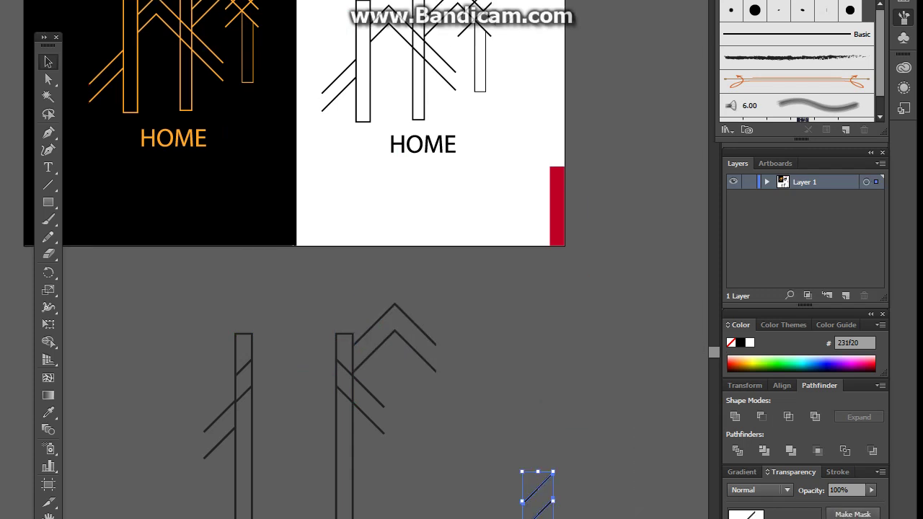
Move the double roof peak back between the bars and place a copy of it against the right bar's outer side.
left_click_drag(374, 324, 274, 337)
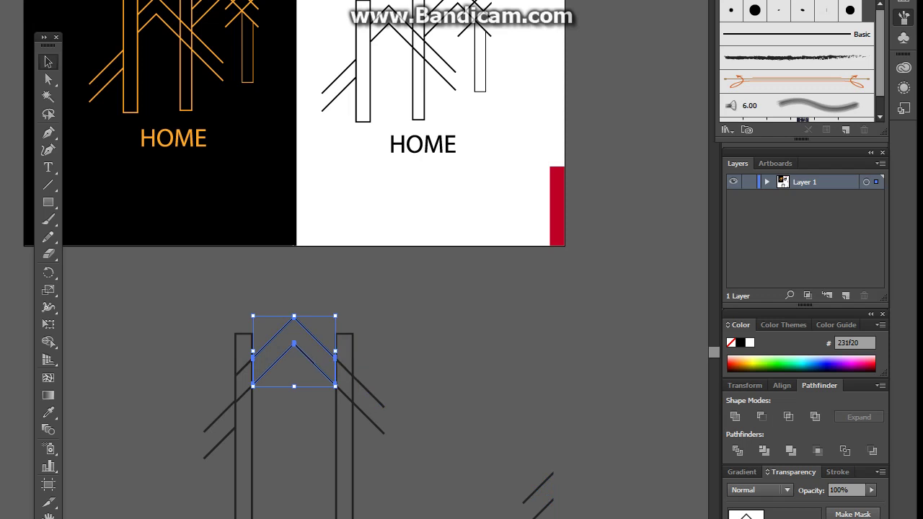
left_click(304, 350)
left_click(286, 289)
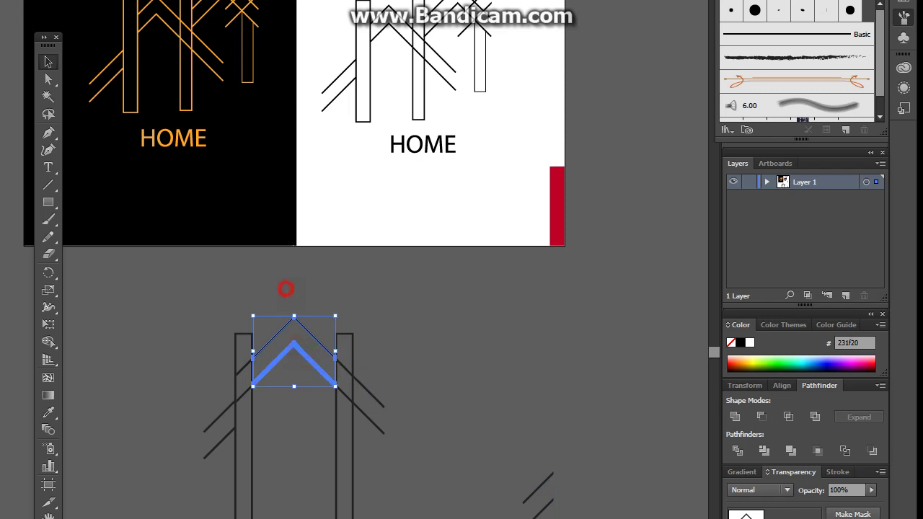
left_click_drag(300, 346, 399, 337)
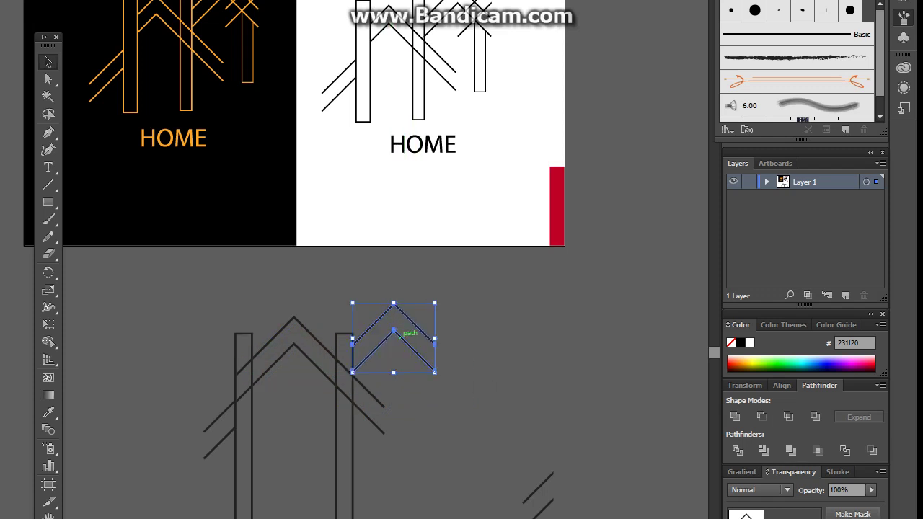
key("ctrl+plus")
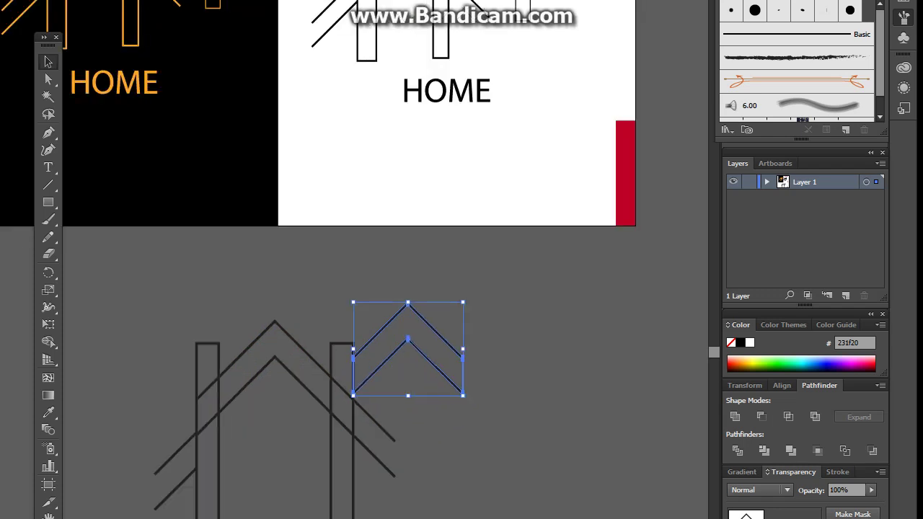
Delete the reference logos, the black background and the HOME lettering from the artboard.
scroll(354, 274, "up", 6)
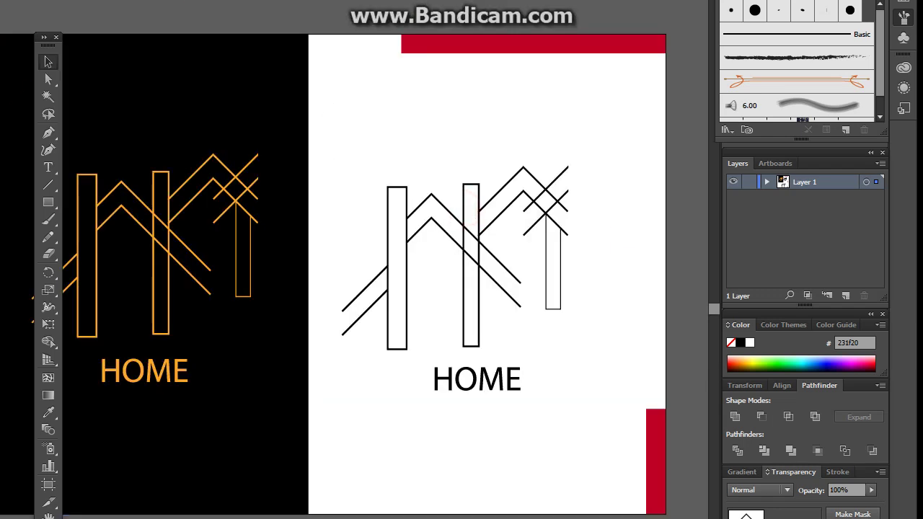
key("ctrl+a")
key("Delete")
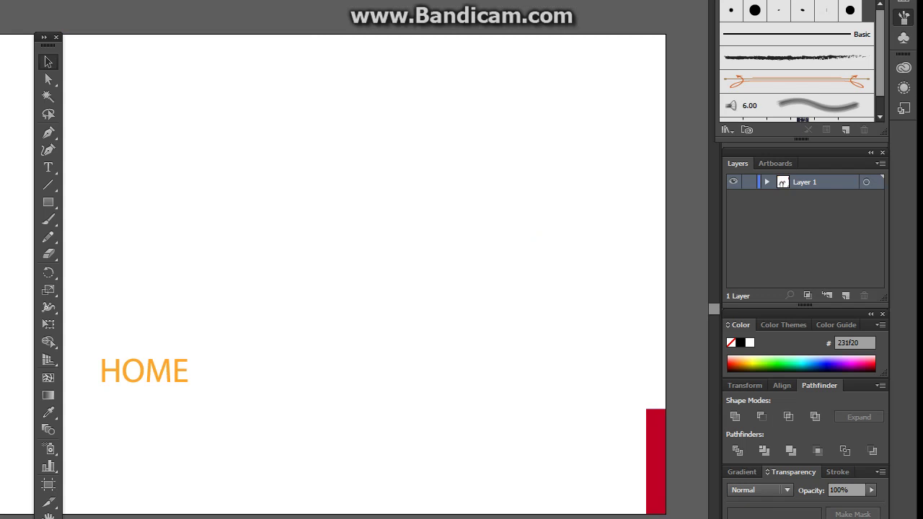
left_click_drag(323, 415, 368, 377)
left_click_drag(148, 267, 372, 167)
key("Delete")
Move the whole line drawing, including the spare slanted segments, up onto the cleared artboard.
left_click_drag(208, 256, 700, 518)
left_click_drag(440, 420, 364, 74)
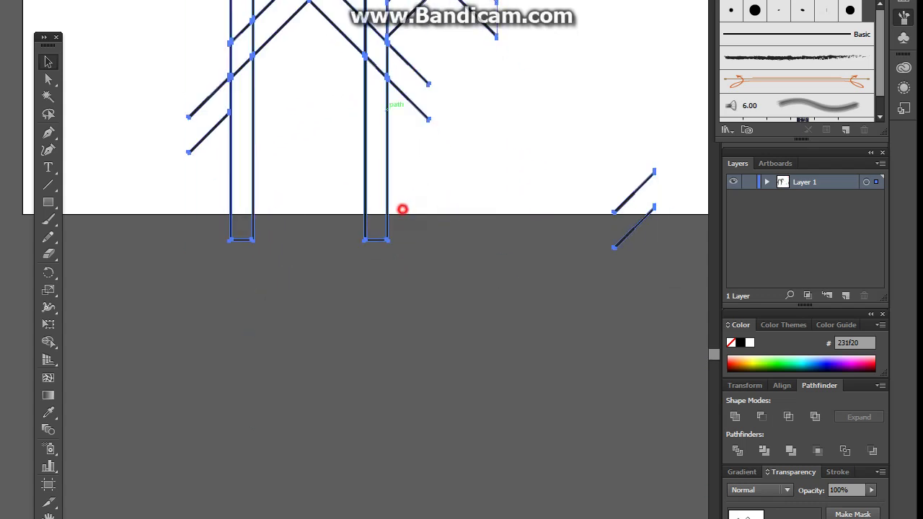
left_click_drag(401, 209, 363, 518)
mouse_move(346, 487)
left_mouse_down()
mouse_move(334, 342)
mouse_move(346, 482)
left_mouse_up()
left_click(642, 168)
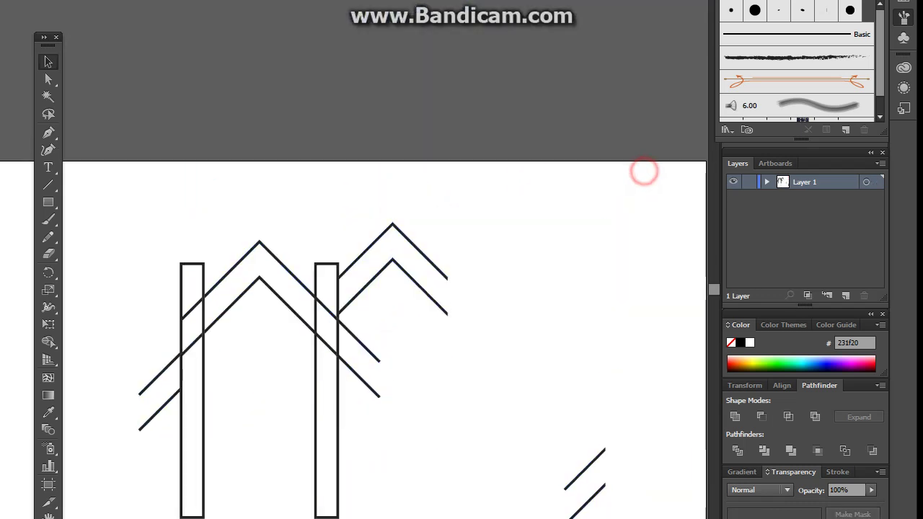
Move the two spare slanted segments so they cross the outer slopes of the double peak beside the right bar.
mouse_move(606, 482)
left_mouse_down()
mouse_move(526, 408)
mouse_move(606, 487)
mouse_move(519, 283)
left_mouse_up()
left_click(550, 344)
mouse_move(598, 490)
left_mouse_down()
mouse_move(509, 233)
mouse_move(487, 299)
mouse_move(423, 289)
mouse_move(436, 284)
left_mouse_up()
left_click(514, 310)
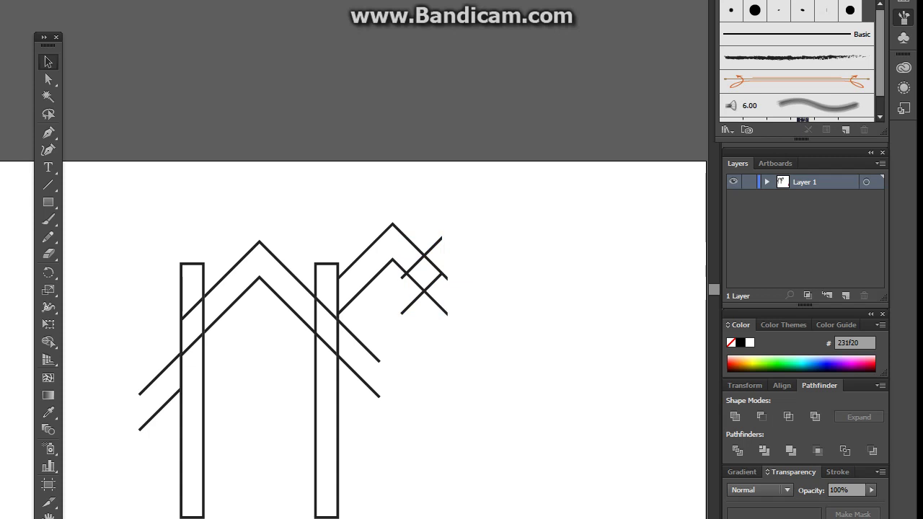
Copy the outer double peak with its crossing segments straight down to the lower part of the right bar.
left_click_drag(476, 412, 506, 392)
left_click_drag(398, 176, 498, 264)
left_click_drag(440, 253, 440, 393)
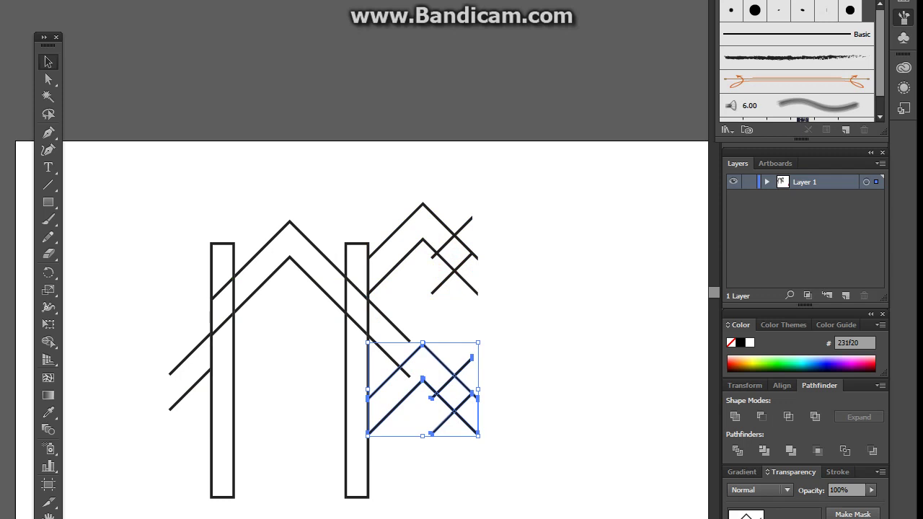
left_click(565, 442)
left_click_drag(556, 488, 562, 480)
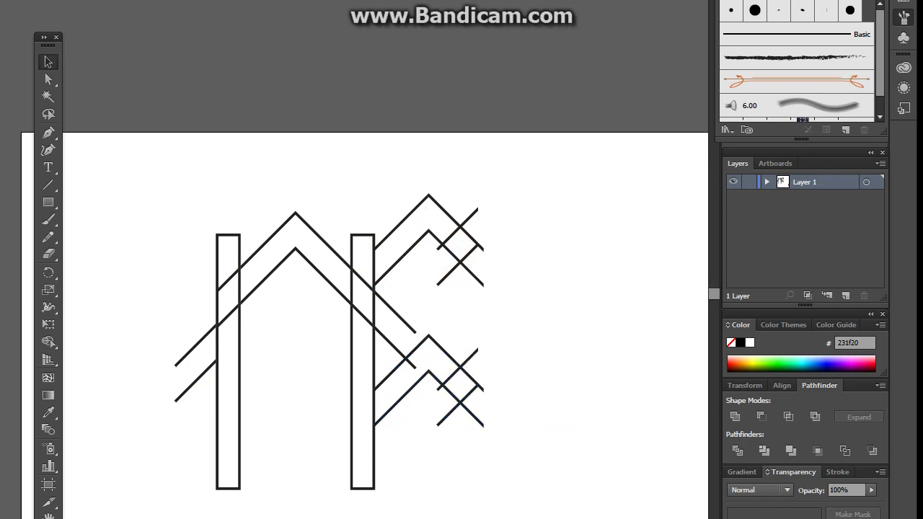
Add another copy of the double peak directly to the right of the upper one so their ends meet.
left_click_drag(293, 175, 538, 240)
left_click(572, 336)
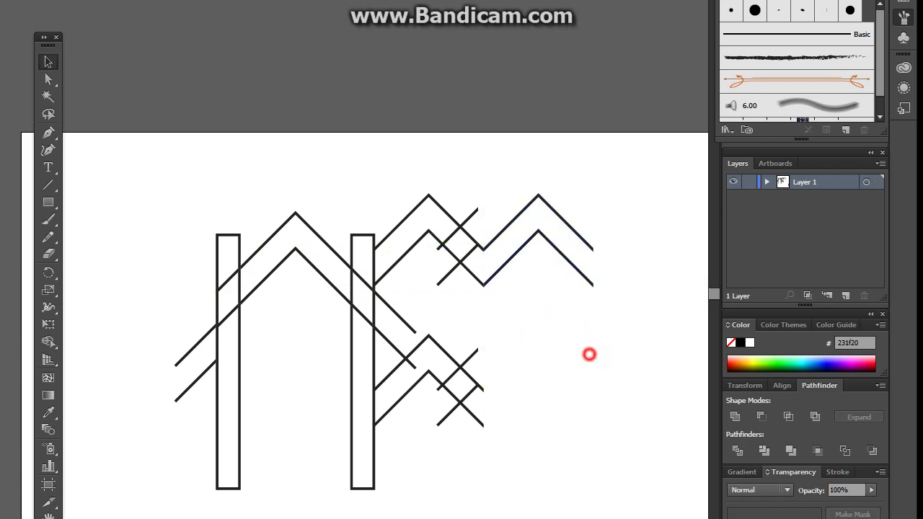
scroll(589, 352, "up", 1)
scroll(612, 381, "down", 2)
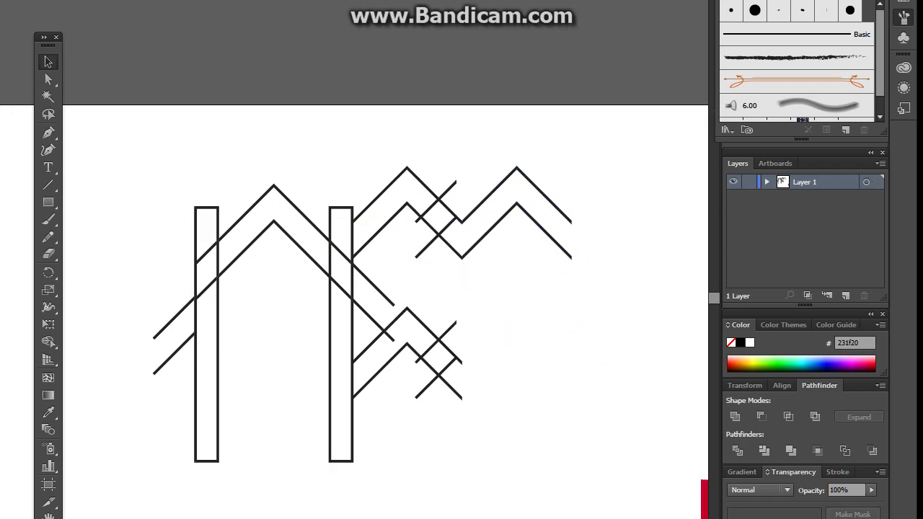
Copy the lower section of the right bar to beneath the outer slope of the rightmost double peak.
left_click(330, 434)
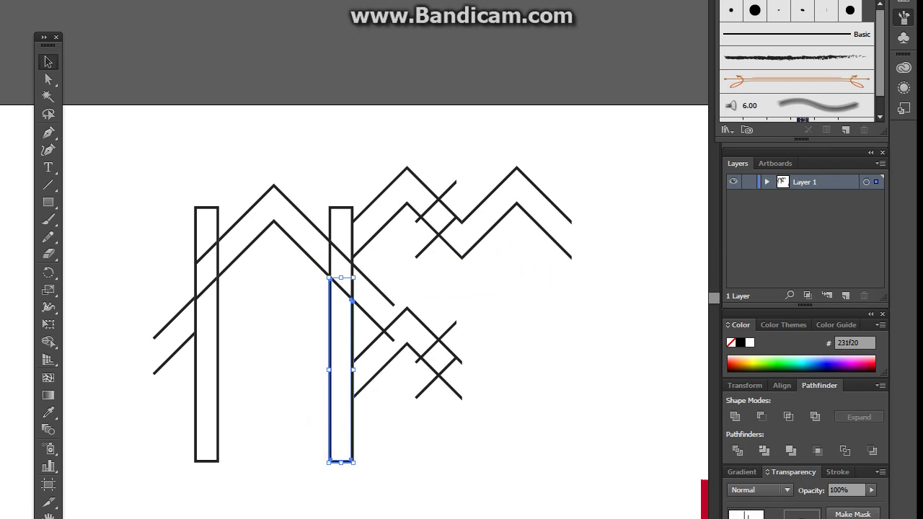
left_click_drag(330, 433, 542, 344)
left_click(623, 399)
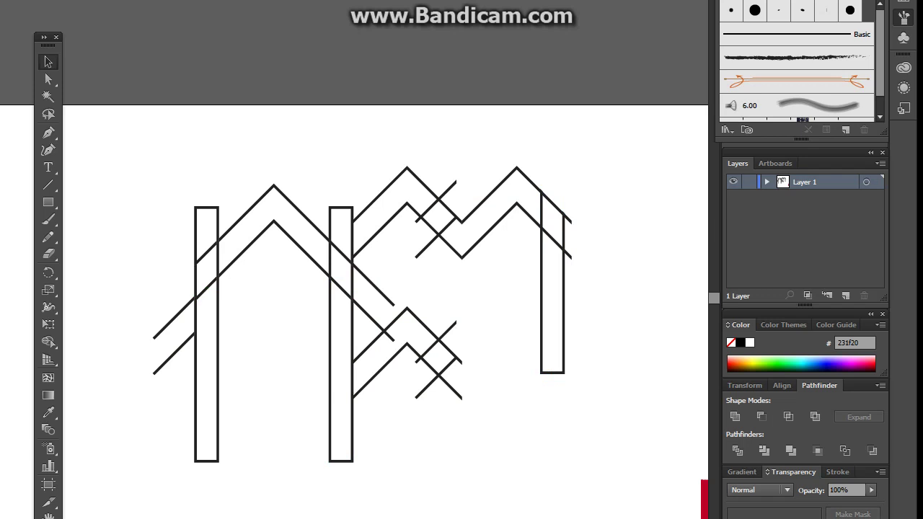
Group the lower crossed double peak and place a copy of it against the outer side of the new short bar.
left_click(604, 390)
left_click_drag(470, 301, 663, 329)
right_click(423, 354)
left_click(468, 425)
left_click(652, 422)
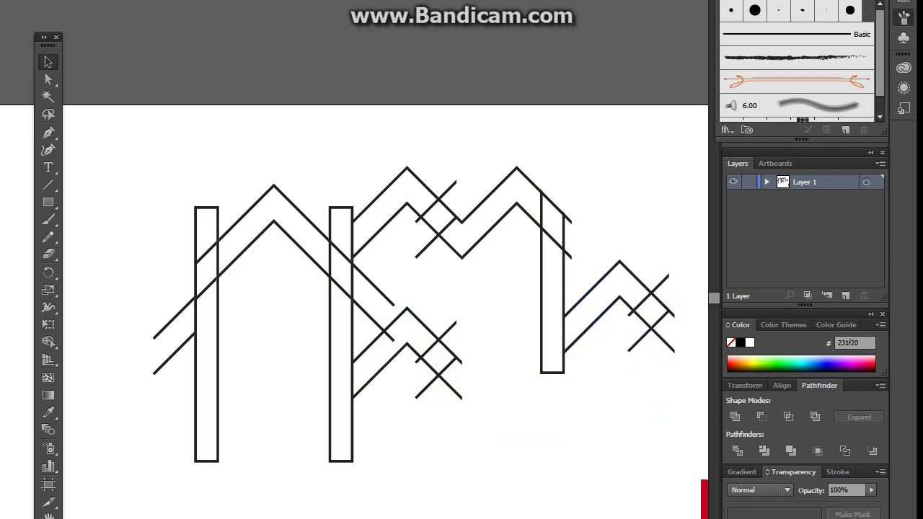
Reflect a copy of the crossed peak beside the short bar about the vertical axis, keeping it over the original.
left_click_drag(599, 431, 633, 435)
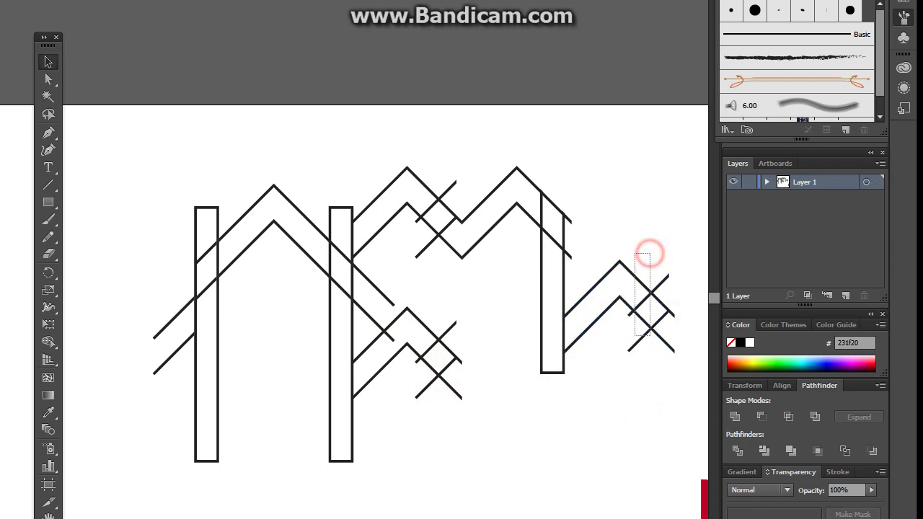
right_click(624, 305)
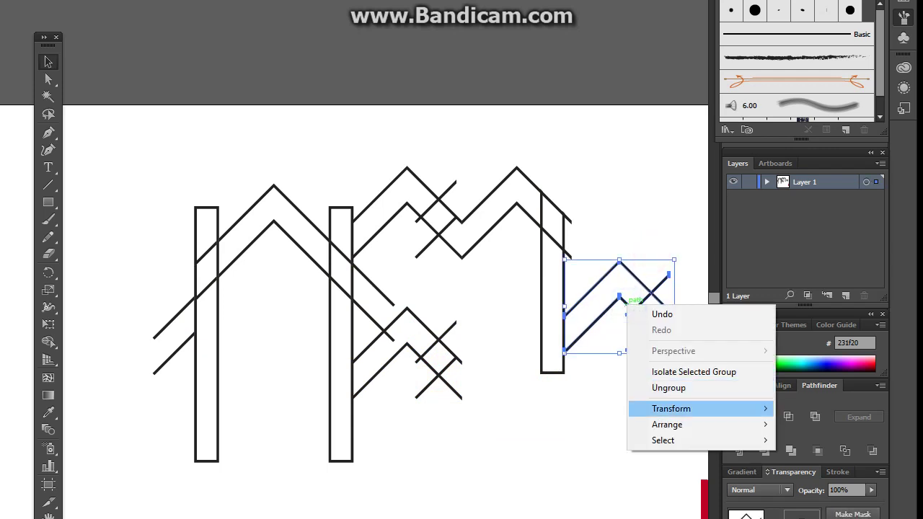
mouse_move(685, 408)
left_click(498, 460)
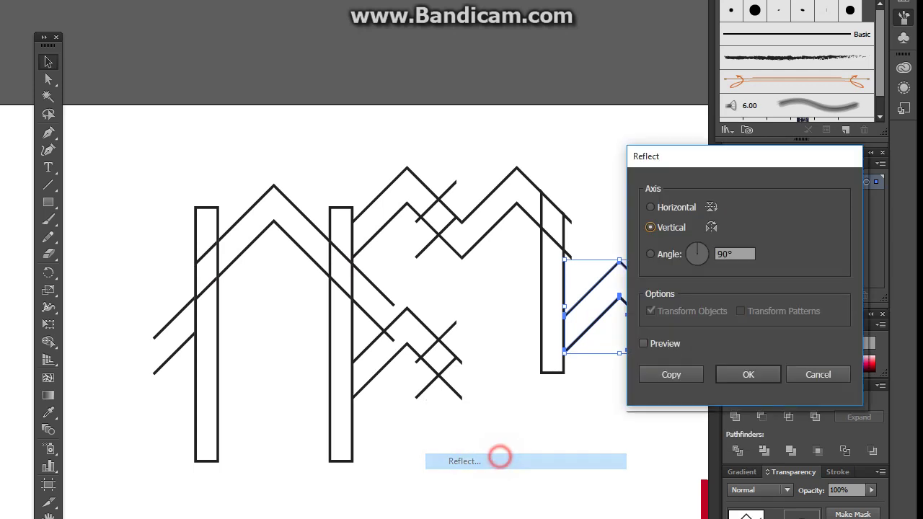
left_click(670, 373)
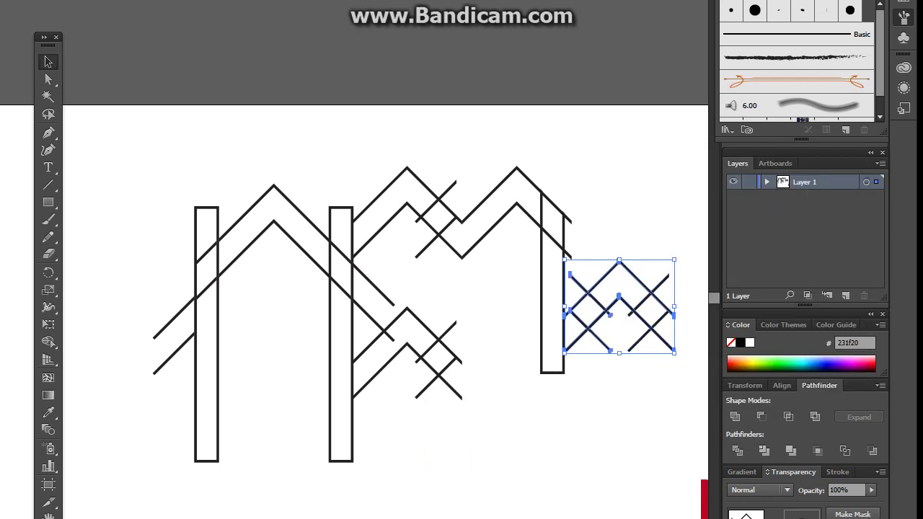
left_click(618, 414)
scroll(656, 434, "right", 2)
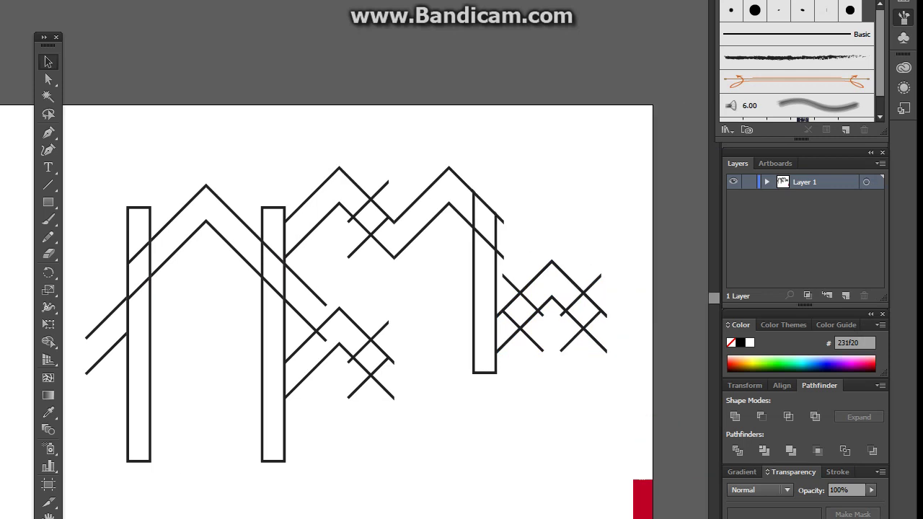
Group the mirrored crossed peaks beside the short bar and copy them into the space between the two tall bars.
left_click_drag(406, 490, 454, 481)
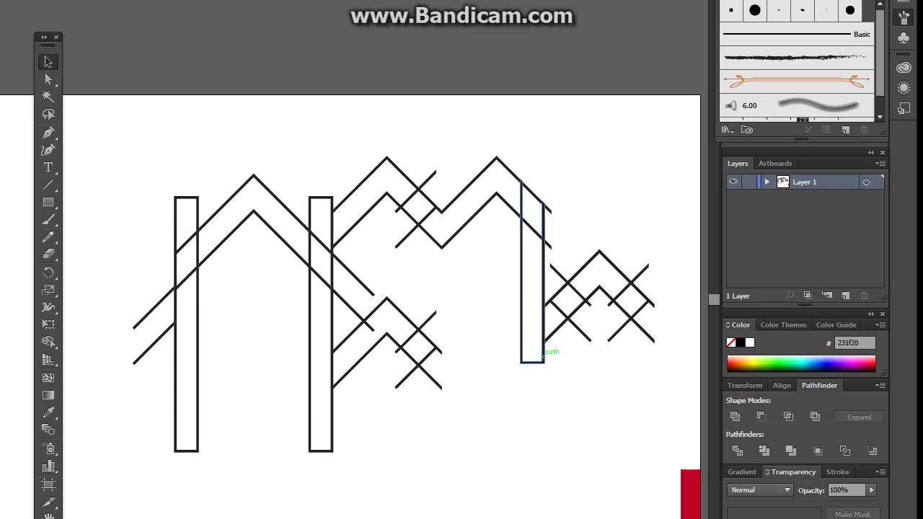
left_click_drag(575, 222, 254, 331)
right_click(622, 298)
left_click(636, 365)
left_click(273, 460)
left_click_drag(254, 459, 315, 481)
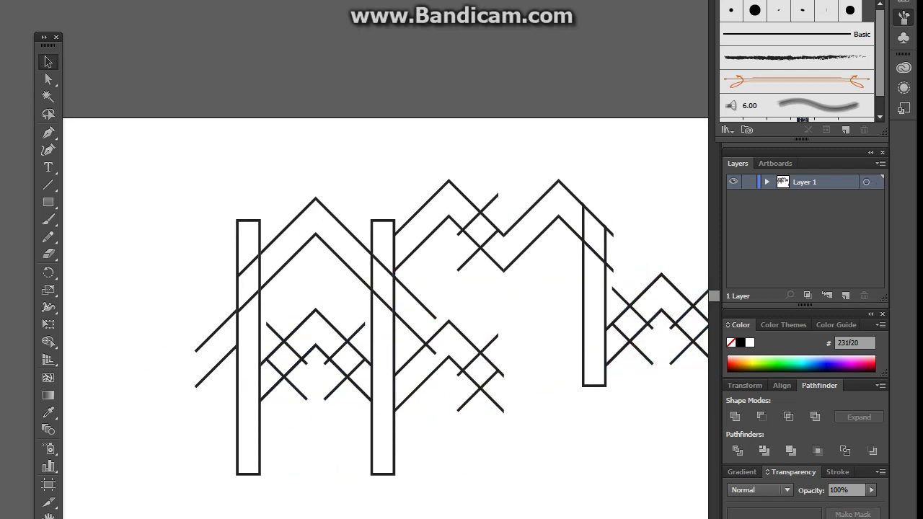
Group all the logo pieces and shift the group slightly left on the artboard.
key("ctrl+minus")
key("ctrl+minus")
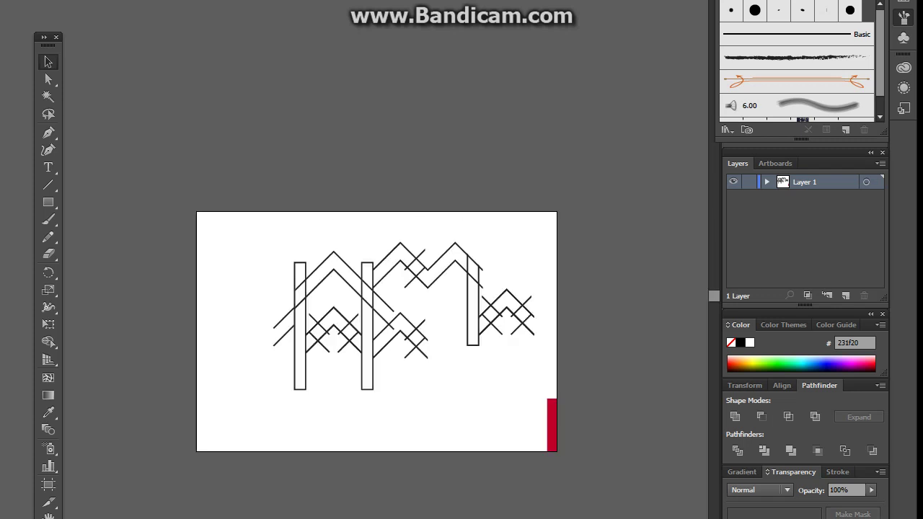
left_click_drag(460, 465, 438, 461)
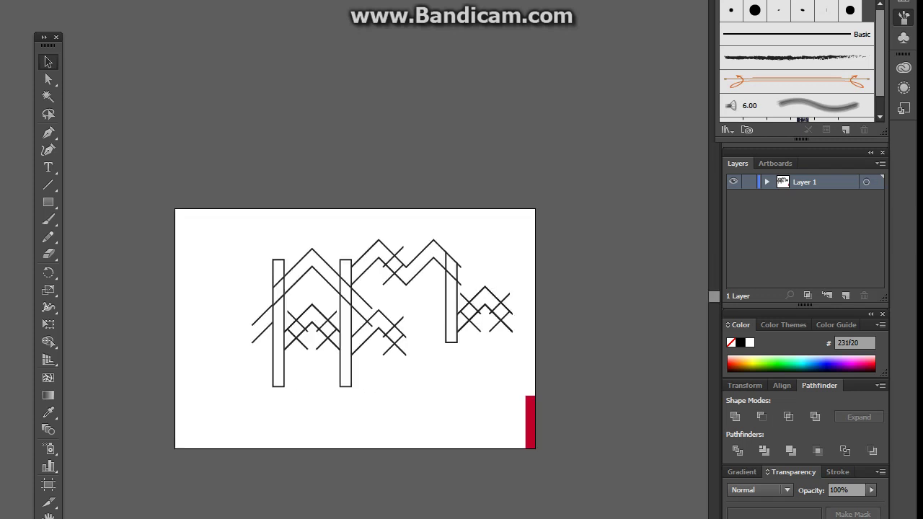
left_click_drag(187, 289, 167, 287)
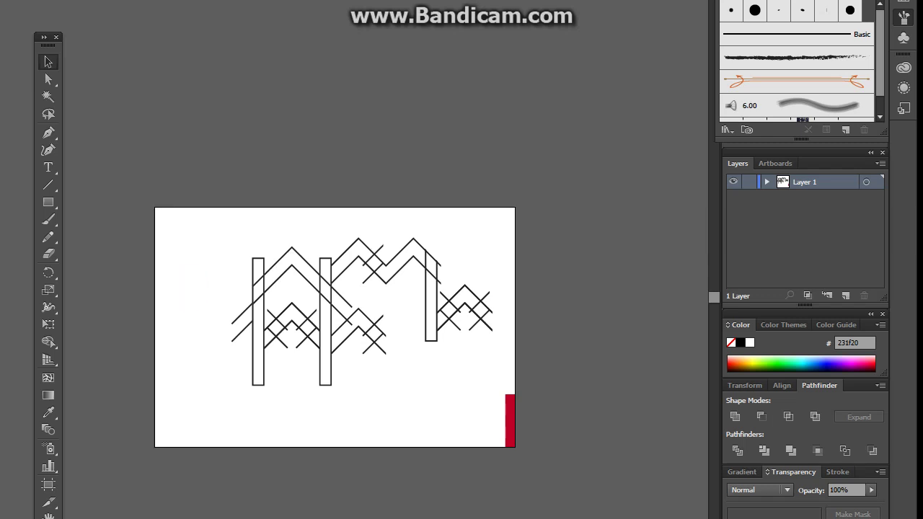
left_click_drag(192, 210, 508, 382)
right_click(402, 309)
left_click(435, 376)
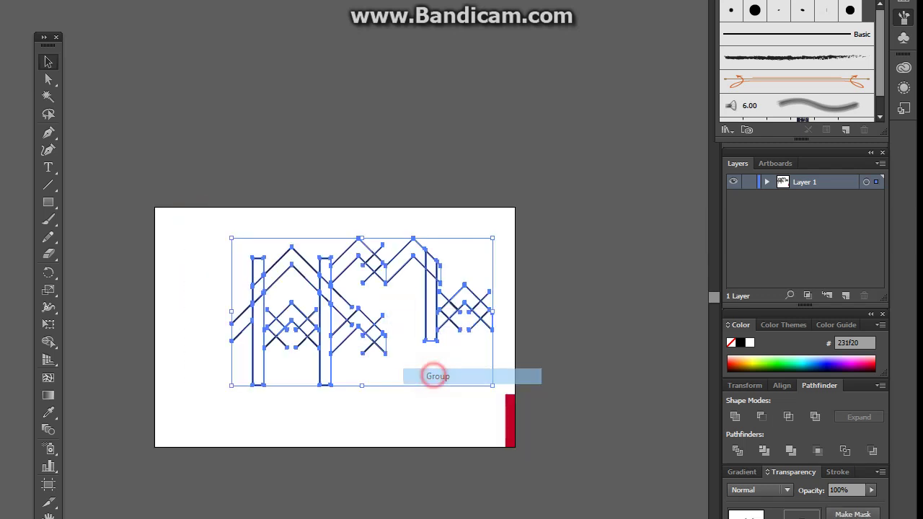
left_click_drag(325, 354, 307, 353)
left_click(399, 425)
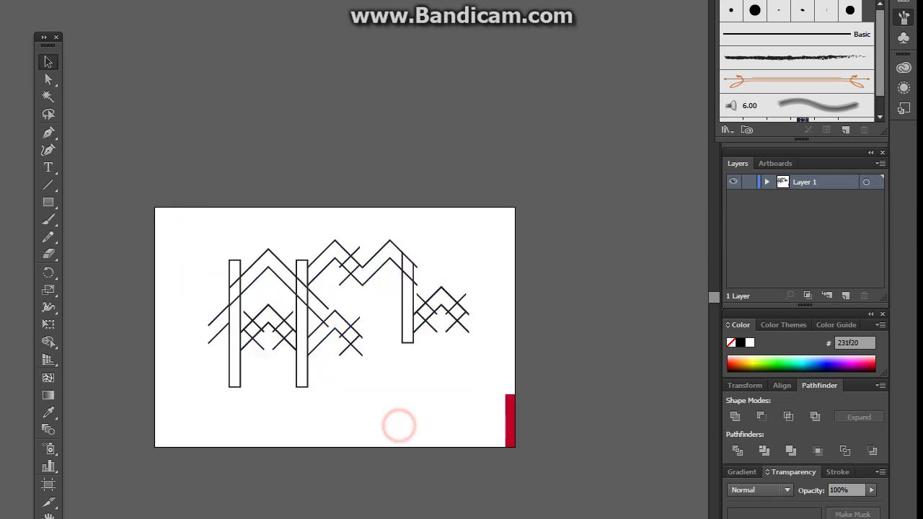
left_click_drag(417, 403, 425, 412)
left_click(438, 431)
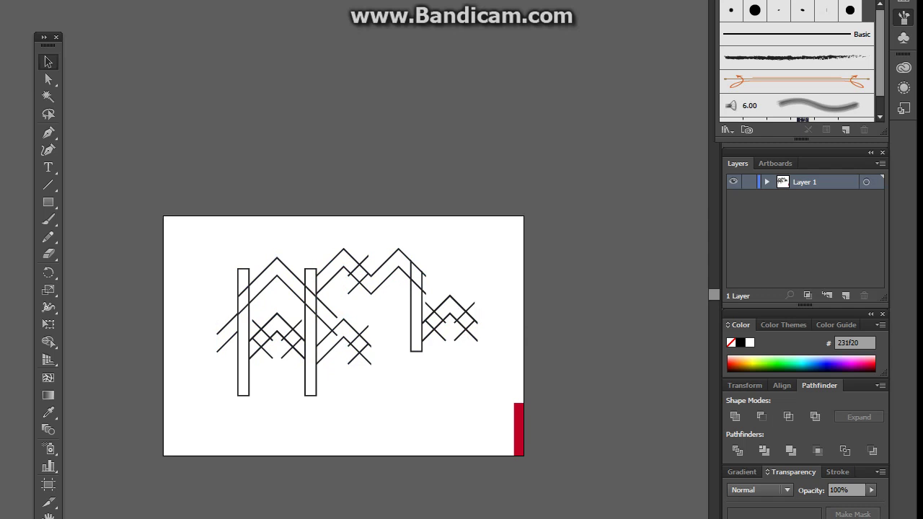
Ungroup the complete logo so its pieces can be selected separately.
key("ctrl+plus")
key("ctrl+plus")
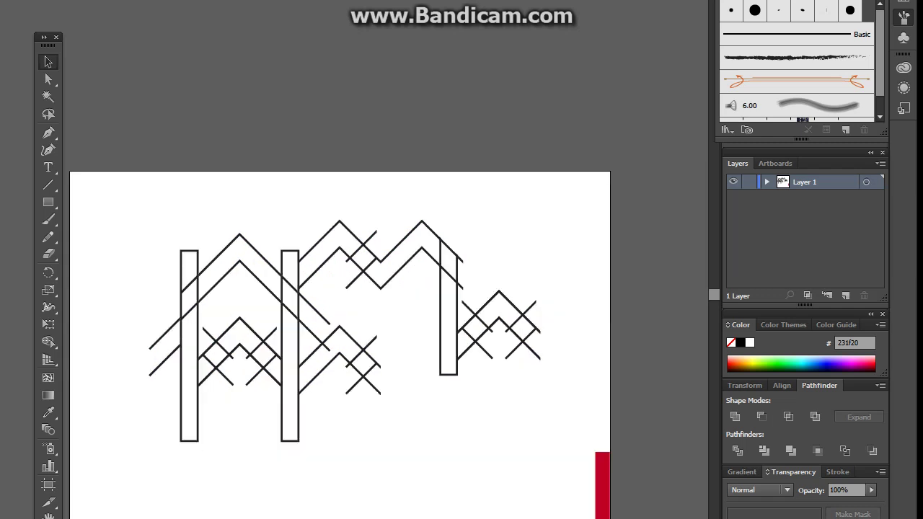
left_click_drag(397, 441, 476, 432)
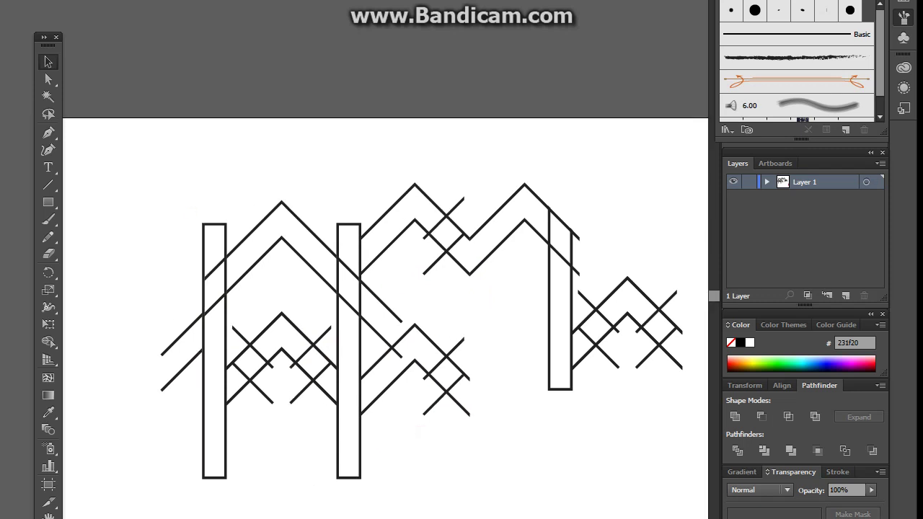
left_click_drag(193, 212, 407, 312)
right_click(477, 354)
left_click(509, 431)
left_click(634, 435)
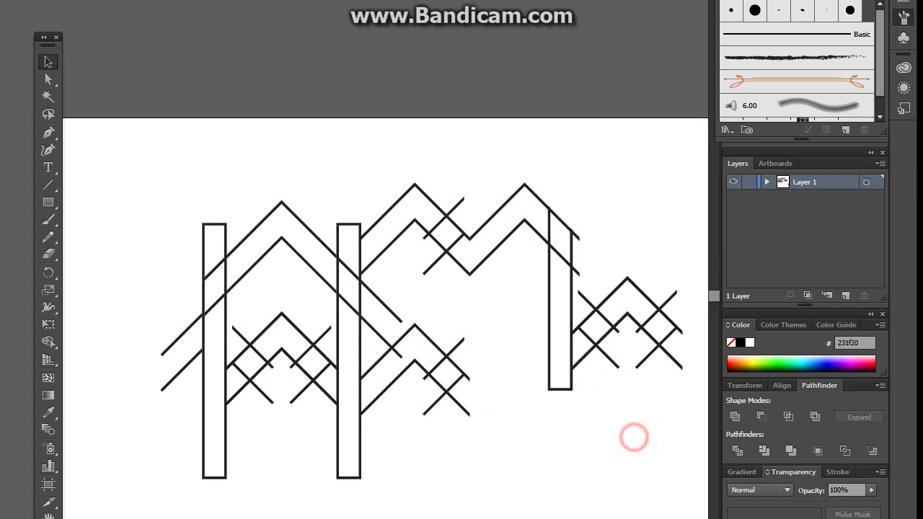
Copy the top section of the left bar onto the left slope of the rightmost roof as a chimney.
left_click_drag(224, 234, 598, 153)
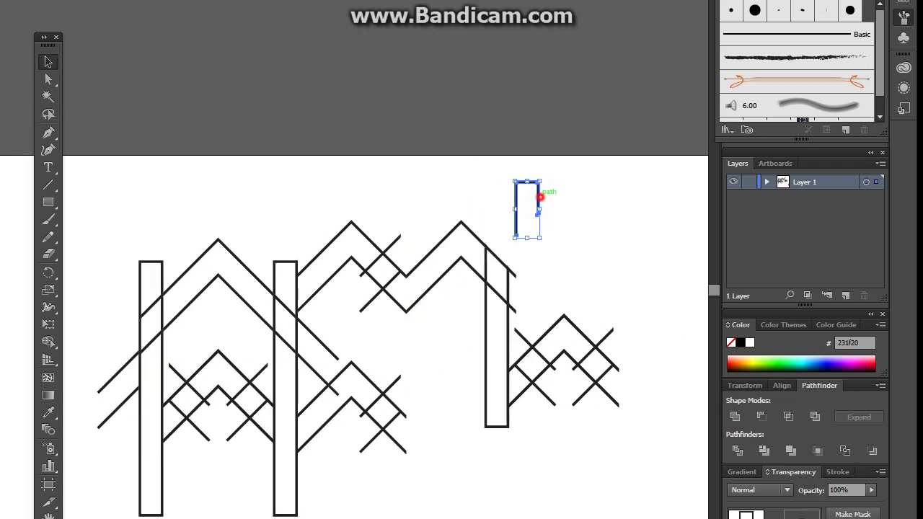
left_click_drag(539, 196, 451, 215)
left_click(544, 200)
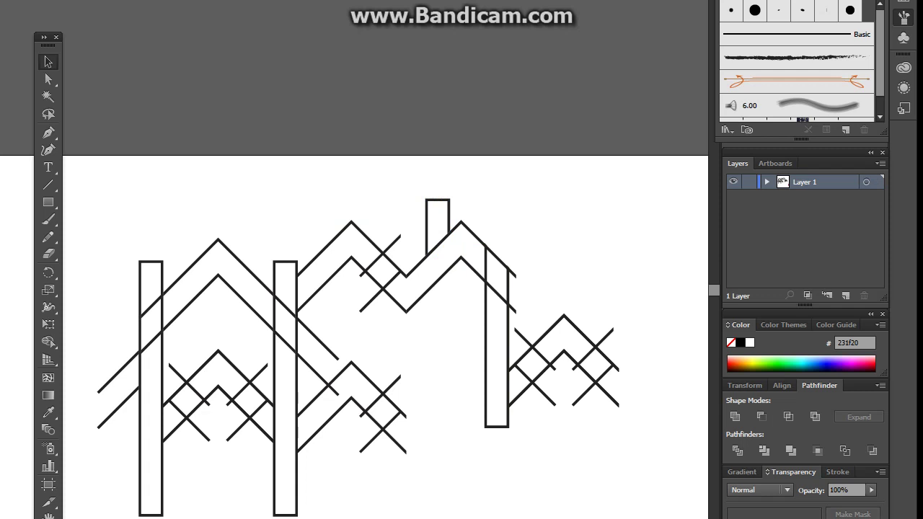
Copy the chimney, reflect the copy across the vertical axis and set it on the right slope of the rightmost small roof.
left_click_drag(450, 212, 599, 213)
right_click(593, 210)
mouse_move(635, 397)
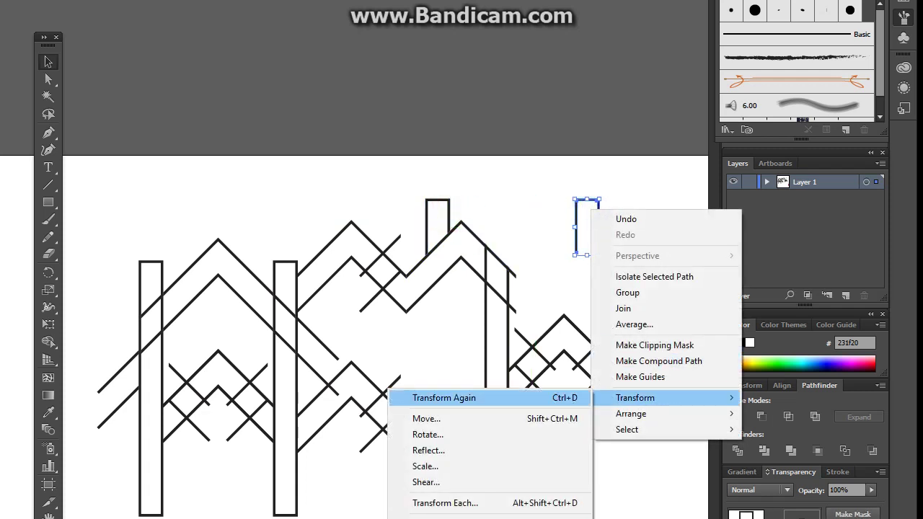
left_click(433, 450)
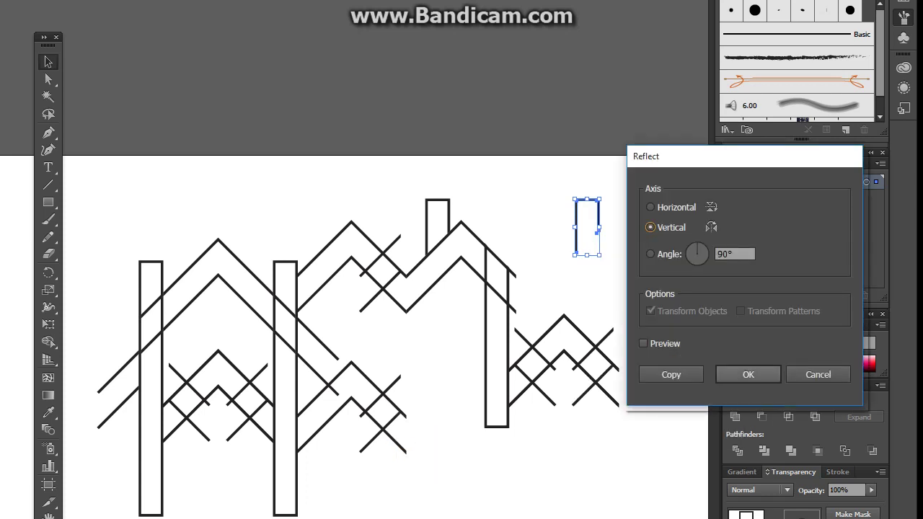
key("Return")
left_click_drag(597, 211, 595, 304)
left_click(637, 288)
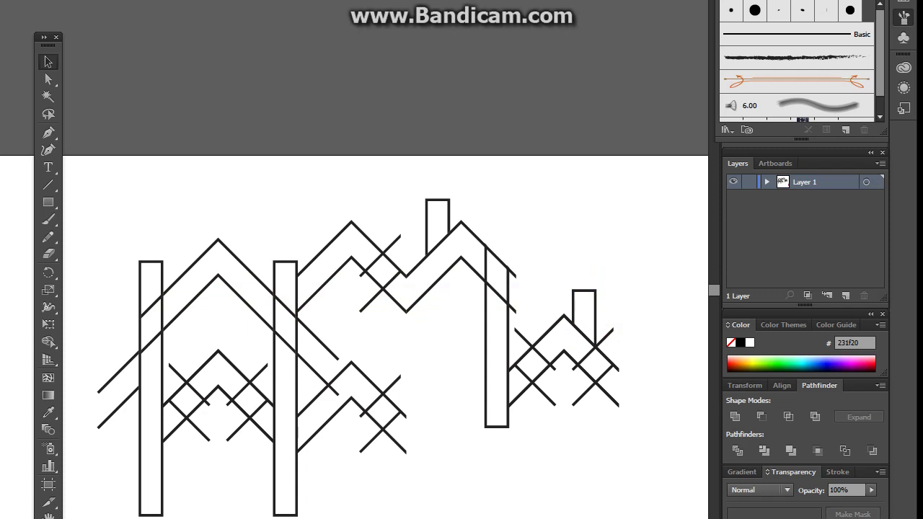
Draw a tall narrow rectangle beside the rightmost small roof and move it against the roof's right end.
left_click_drag(621, 381, 582, 303)
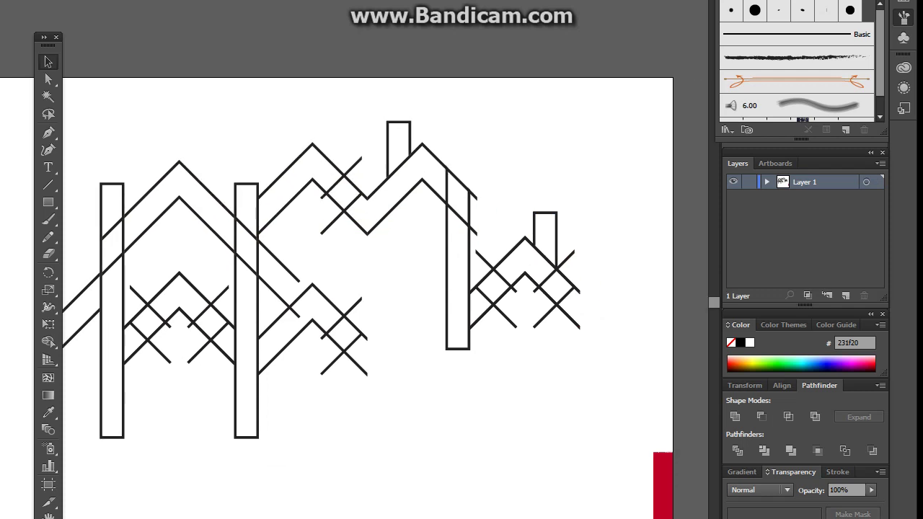
left_click(48, 201)
left_click_drag(589, 193, 609, 393)
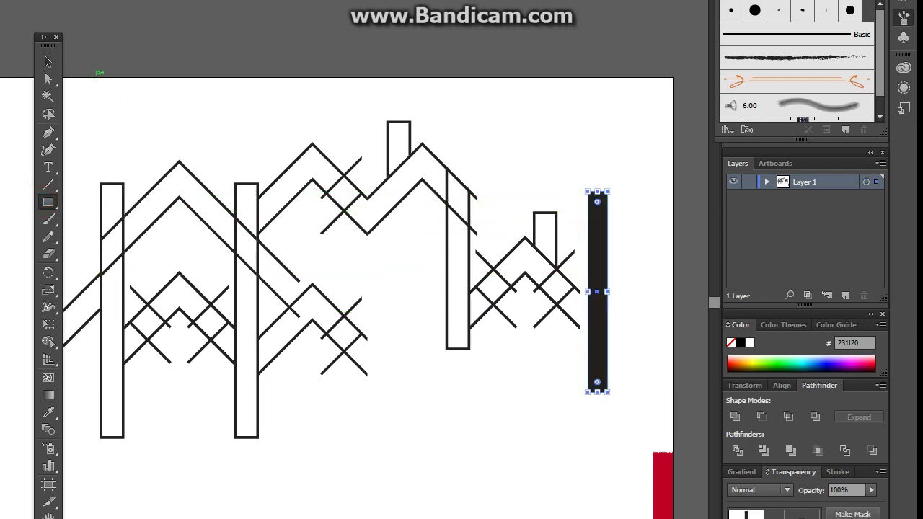
left_click(47, 62)
left_click_drag(589, 339, 586, 282)
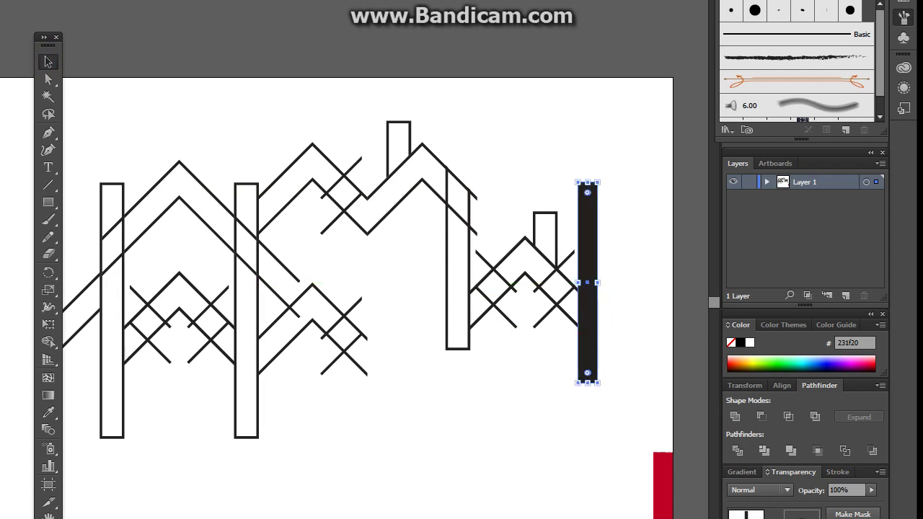
Remove the new bar's fill and give it a 10 pt stroke.
key("slash")
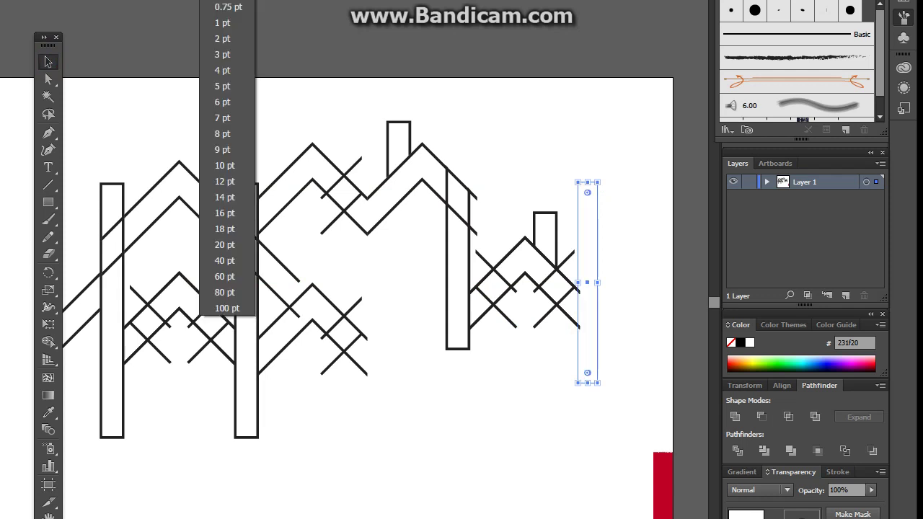
left_click(227, 166)
left_click(545, 146)
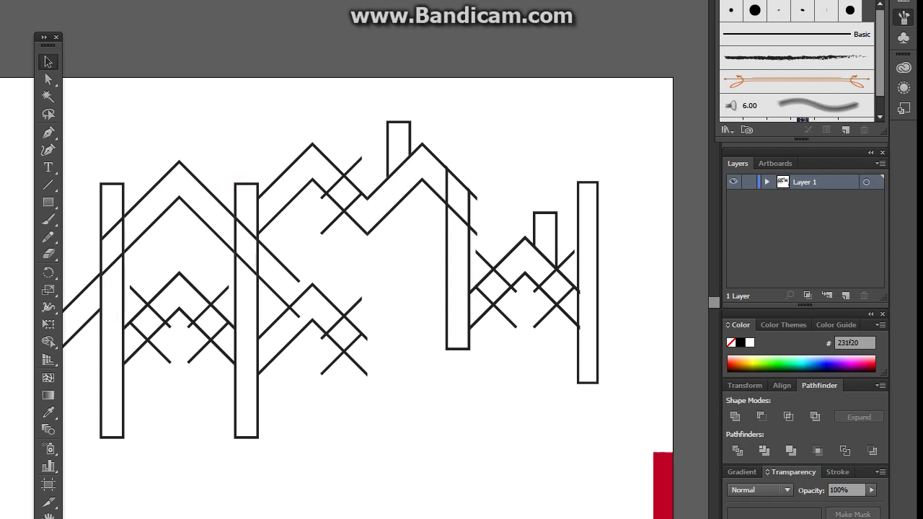
Shift the new bar slightly right so its left edge meets the ends of the small roof.
key("ctrl+equal")
left_click_drag(700, 338, 574, 319)
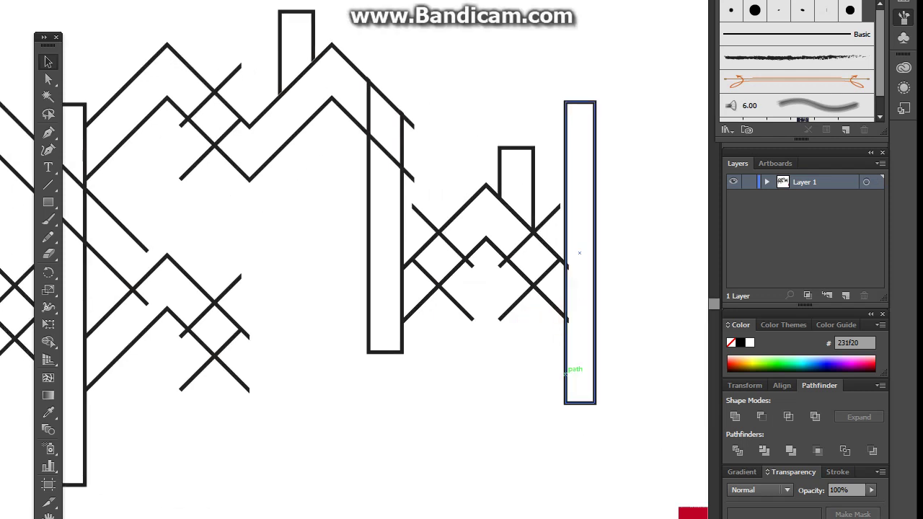
left_click(566, 374)
left_click_drag(565, 373, 569, 374)
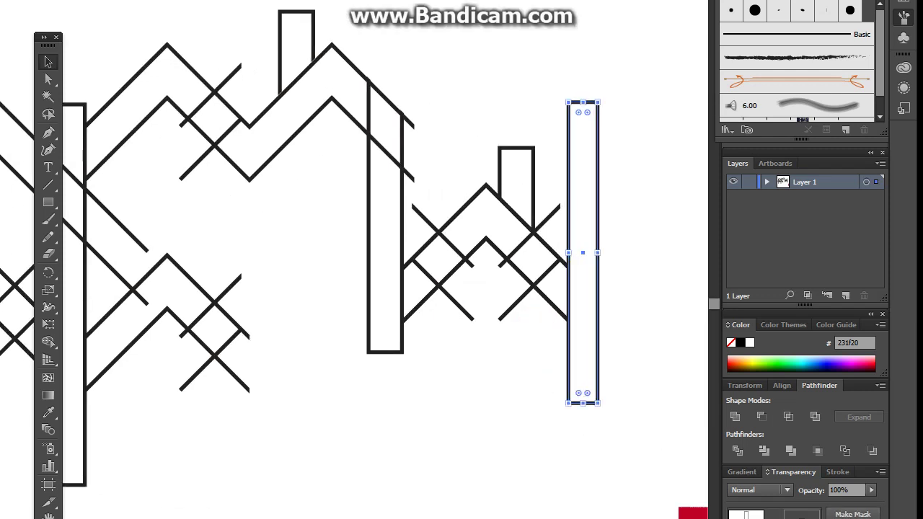
left_click(597, 459)
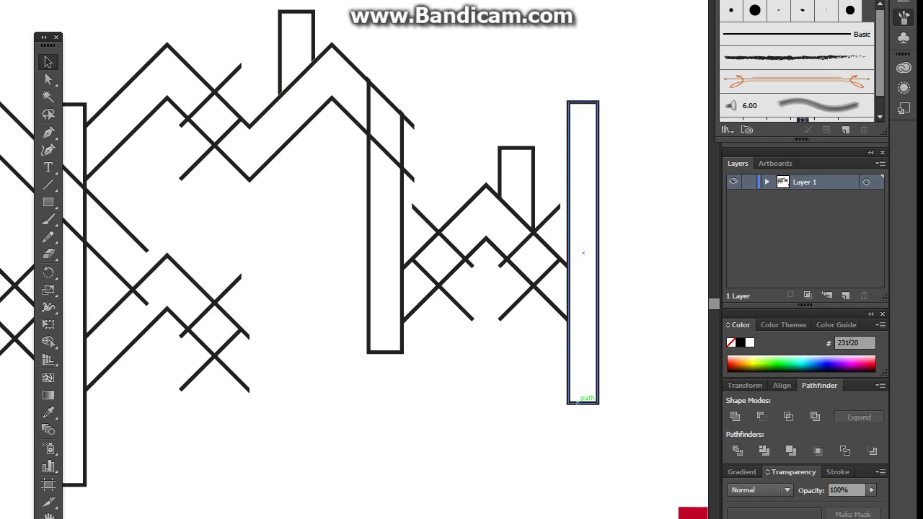
Copy the rightmost bar to the right end of the lower middle roof.
key("ctrl+minus")
key("ctrl+minus")
left_click_drag(434, 397, 495, 313)
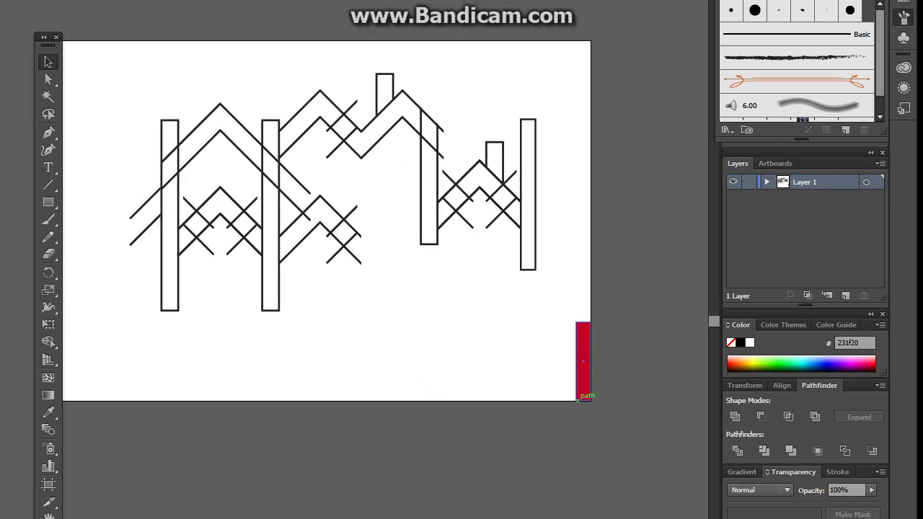
left_click_drag(526, 261, 372, 342)
left_click(435, 385)
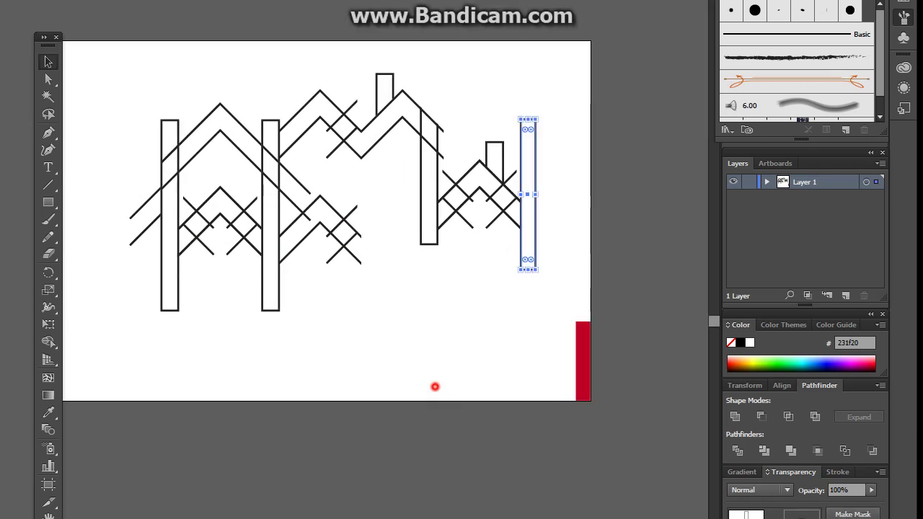
left_click_drag(521, 264, 361, 334)
left_click(446, 377)
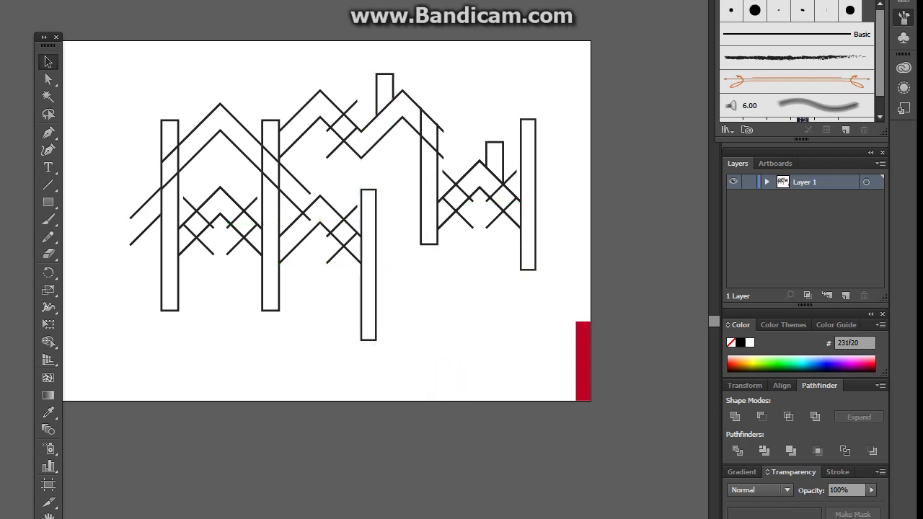
Widen the copied bar at the lower middle roof slightly toward the right.
left_click(375, 266)
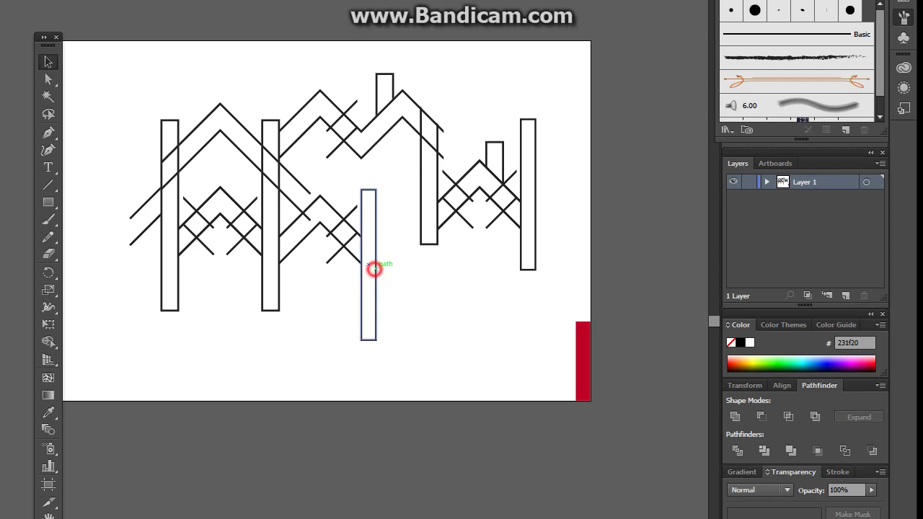
left_click_drag(376, 266, 381, 266)
left_click(428, 288)
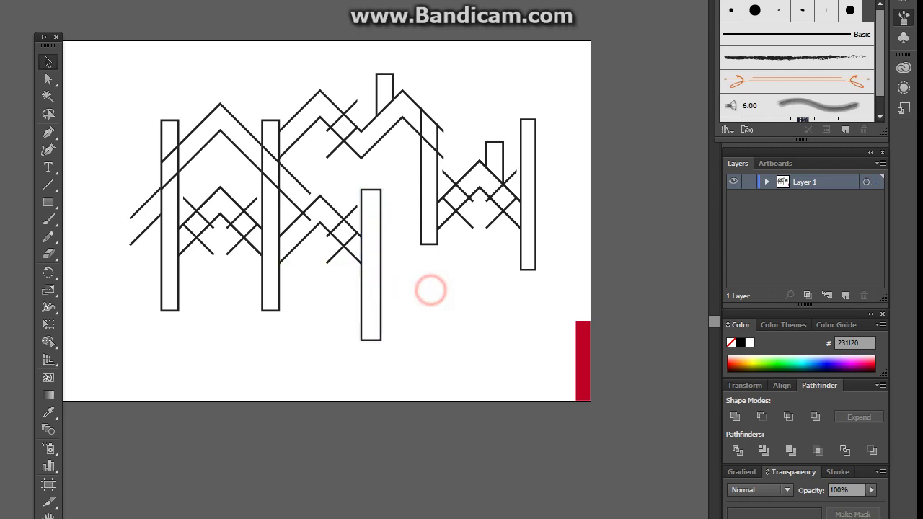
left_click(535, 238)
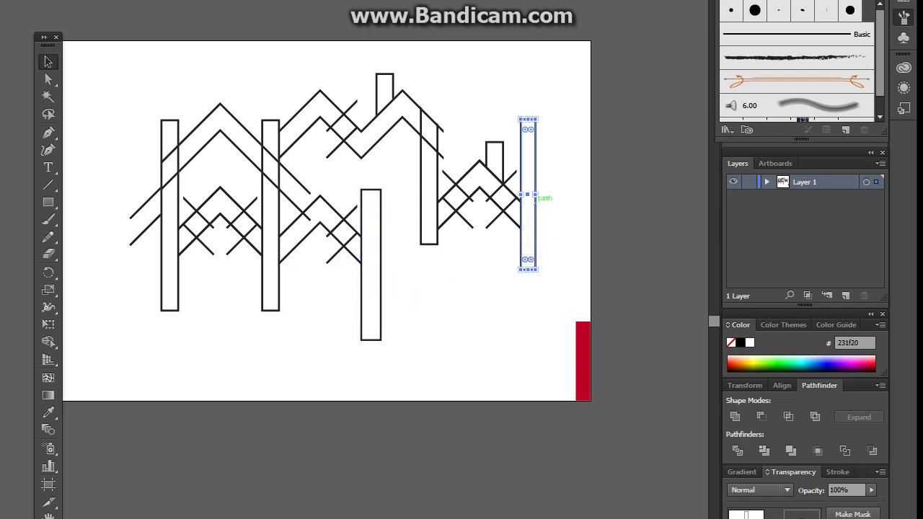
left_click_drag(535, 194, 543, 195)
left_click(542, 305)
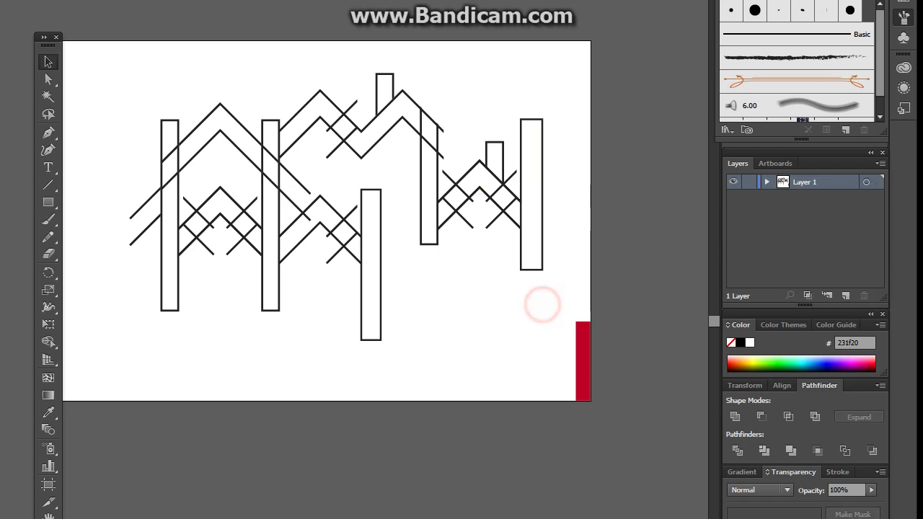
key("ctrl+z")
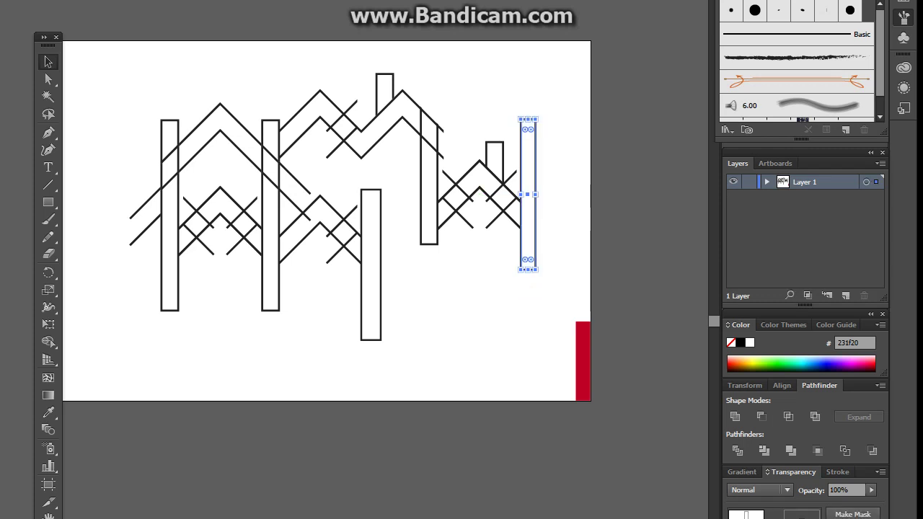
Widen the rightmost bar slightly toward the right to about the width of the lower middle roof's bar.
left_click_drag(536, 194, 540, 194)
left_click(540, 283)
left_click_drag(509, 326, 518, 339)
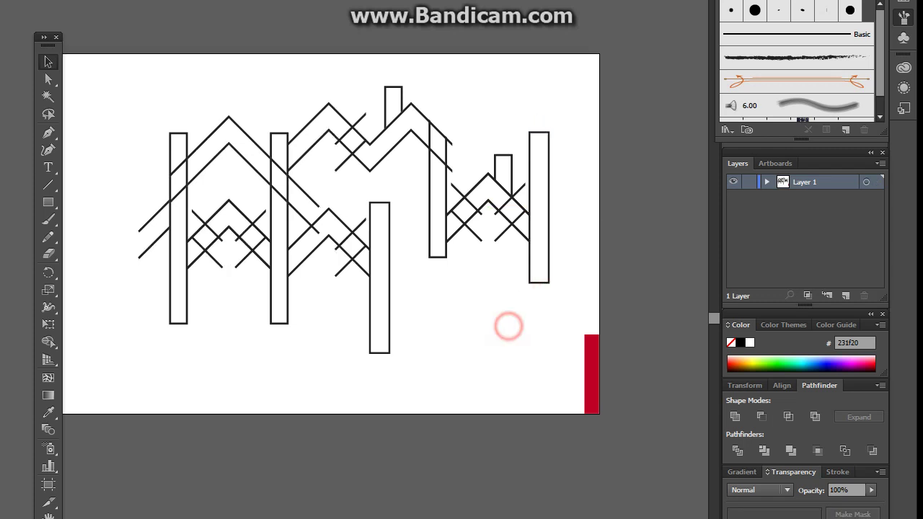
Select all the logo pieces and scale them down proportionally about their centre.
mouse_move(118, 86)
left_mouse_down()
mouse_move(474, 206)
mouse_move(559, 357)
left_mouse_up()
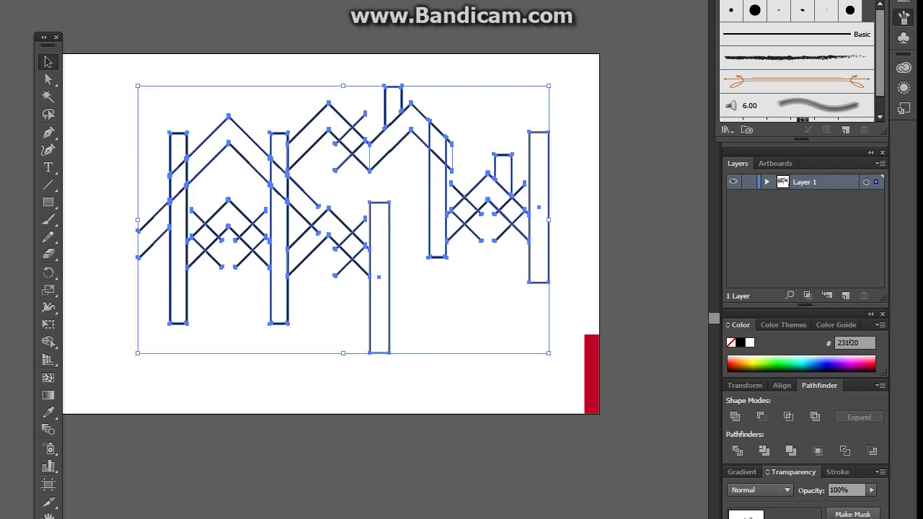
left_click_drag(550, 86, 504, 115)
left_click(577, 160)
Expand the strokes and fills of the whole logo into shapes.
left_click_drag(489, 328, 171, 61)
left_click(87, 1)
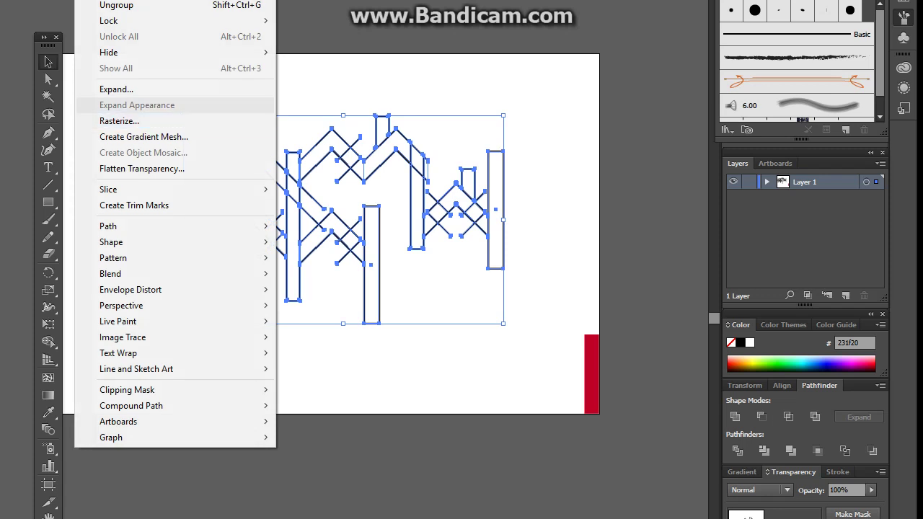
left_click(113, 89)
left_click(421, 366)
left_click(420, 377)
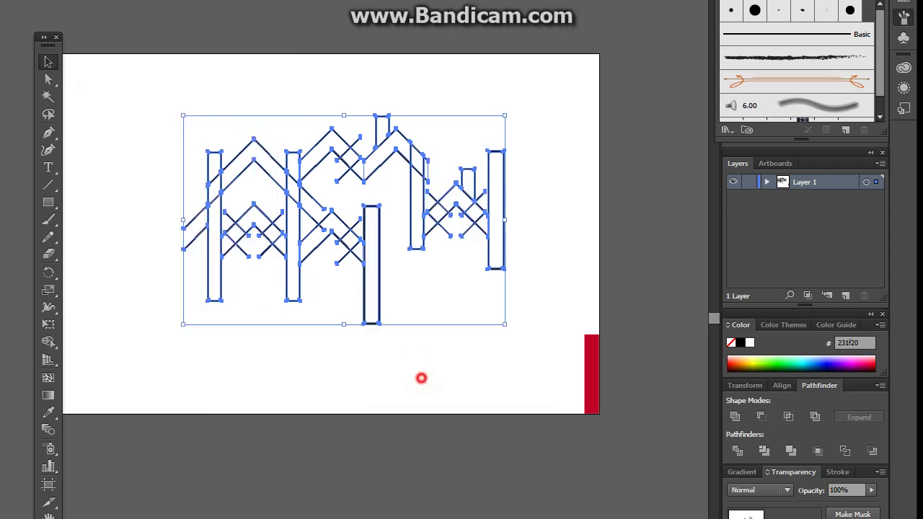
Recolour the whole expanded logo cyan, 00fbff.
left_click_drag(173, 117, 577, 328)
left_click(794, 361)
left_click(409, 409)
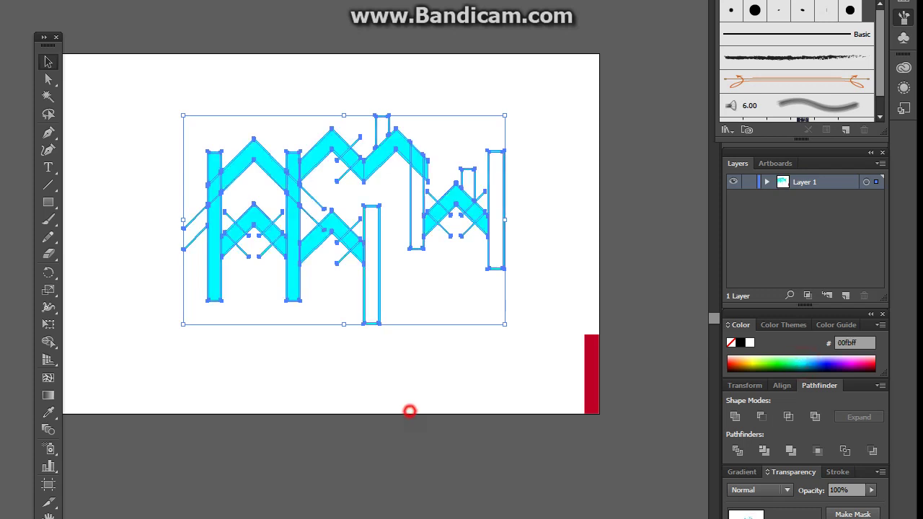
Delete the cyan fill of the upper roof between the two tall bars and try deleting the crossed peaks below it.
left_click(228, 169)
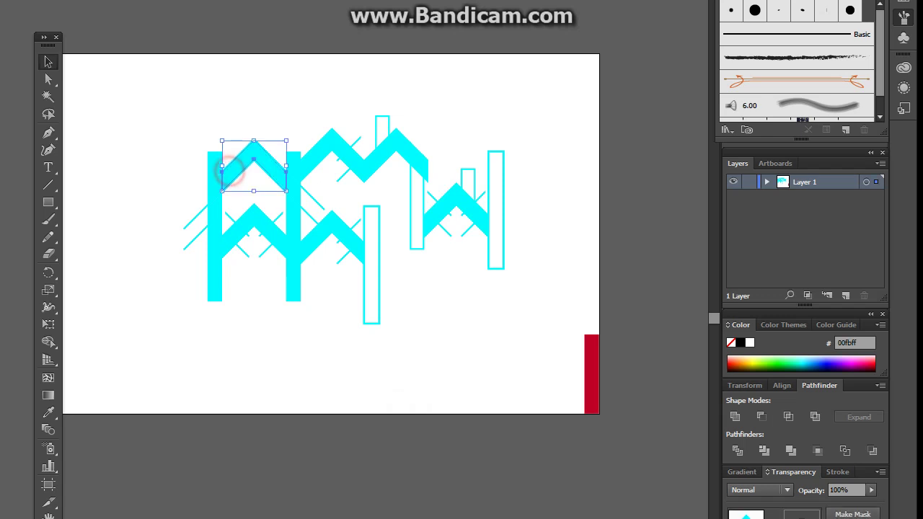
key("Delete")
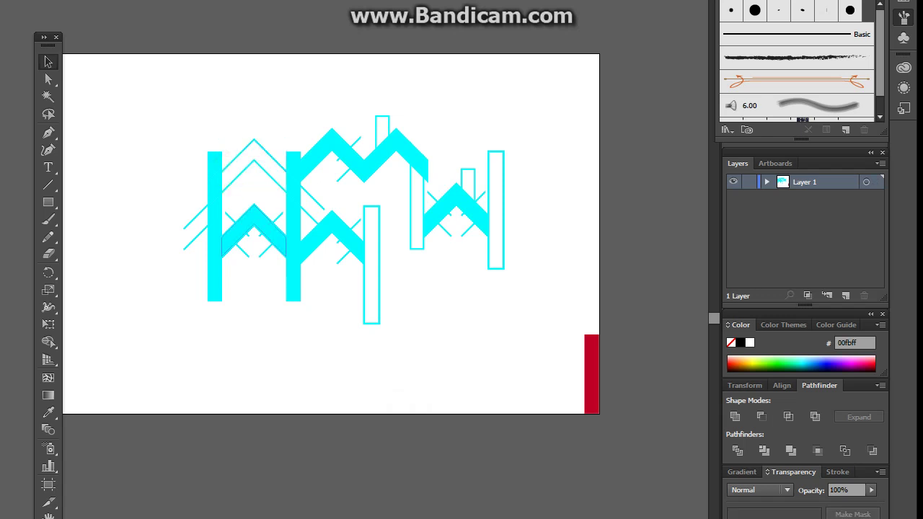
left_click(235, 229)
key("Delete")
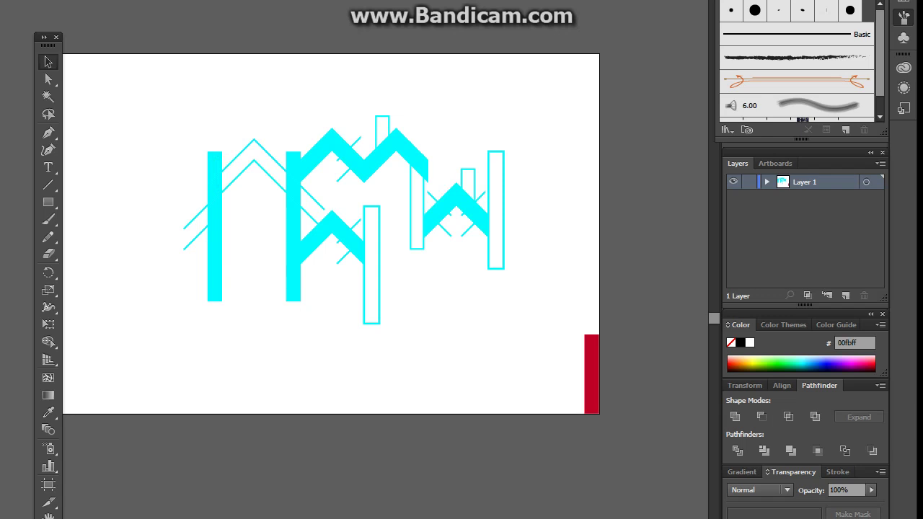
Ungroup the lower crossed peaks between the two tall bars and try deleting the part with the left crossing lines.
left_click(256, 228)
right_click(259, 225)
left_click(306, 310)
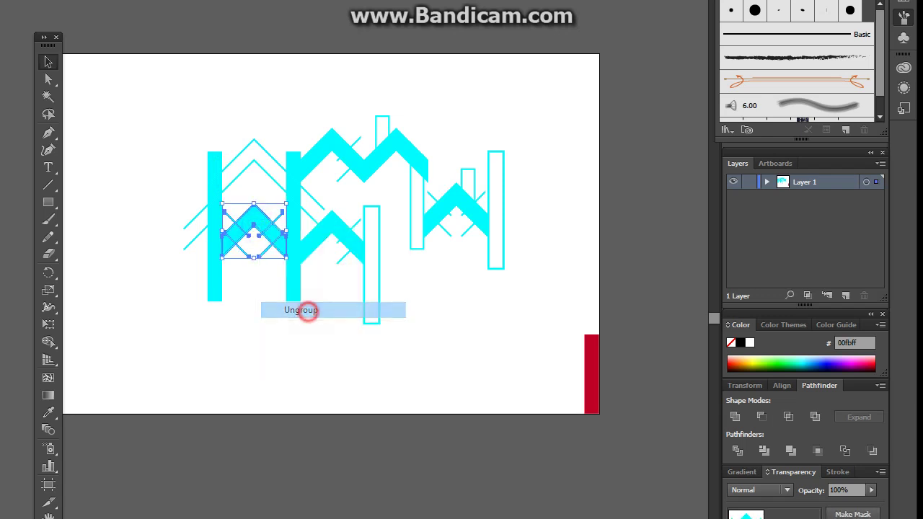
left_click(235, 325)
left_click(234, 237)
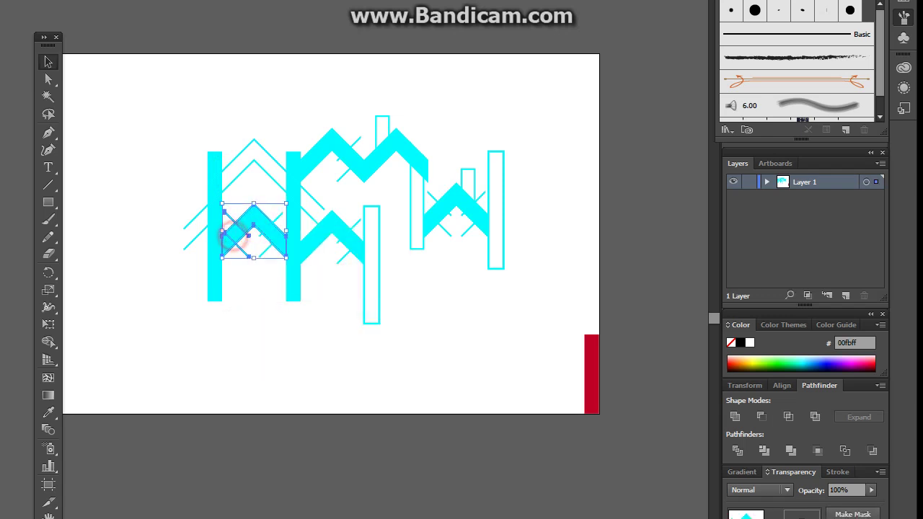
key("Delete")
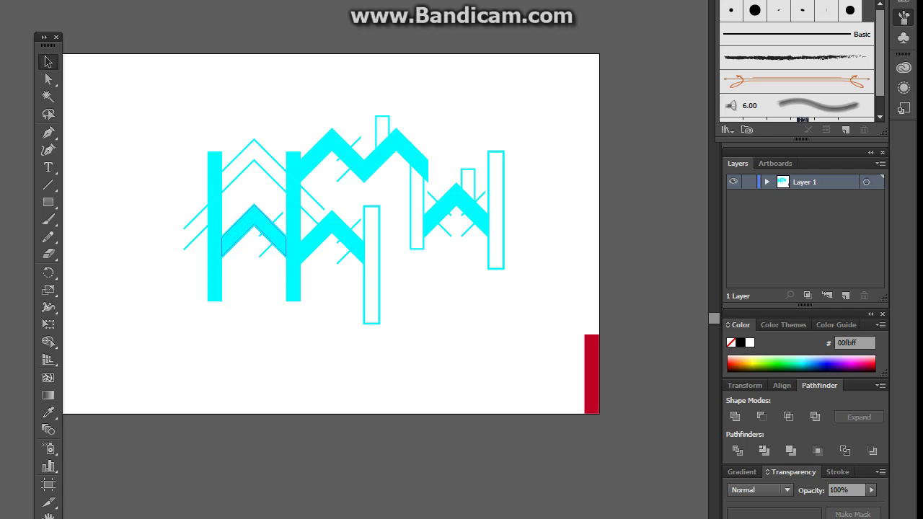
Recolour the lower peak between the tall bars and its left crossing lines green, 79ff3f.
left_click(254, 225)
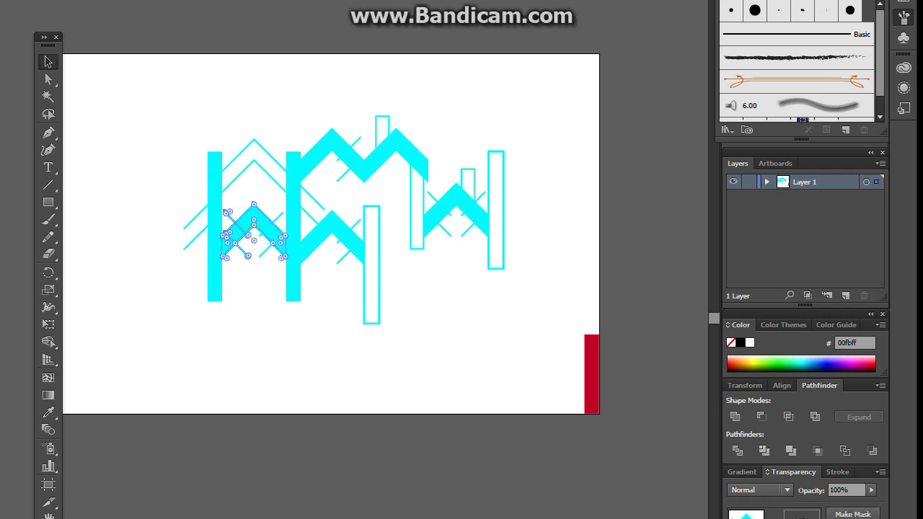
key("ctrl+plus")
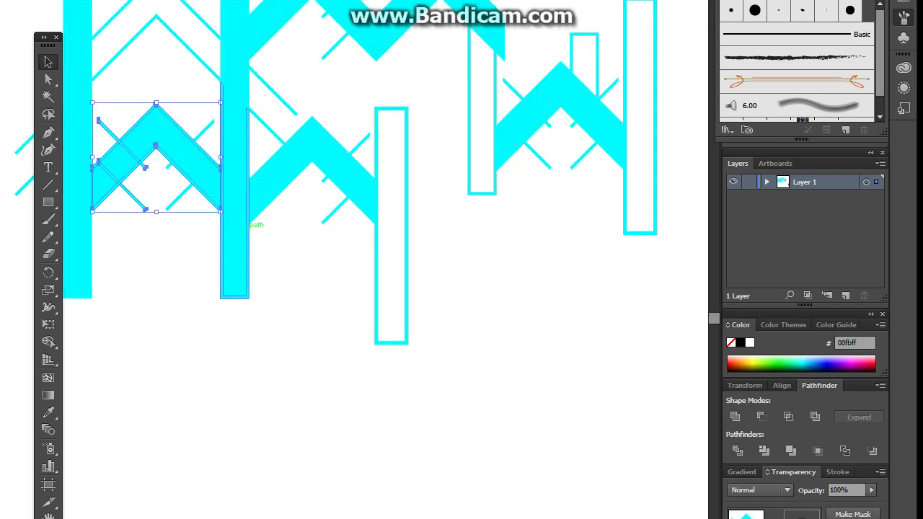
left_click_drag(177, 349, 292, 380)
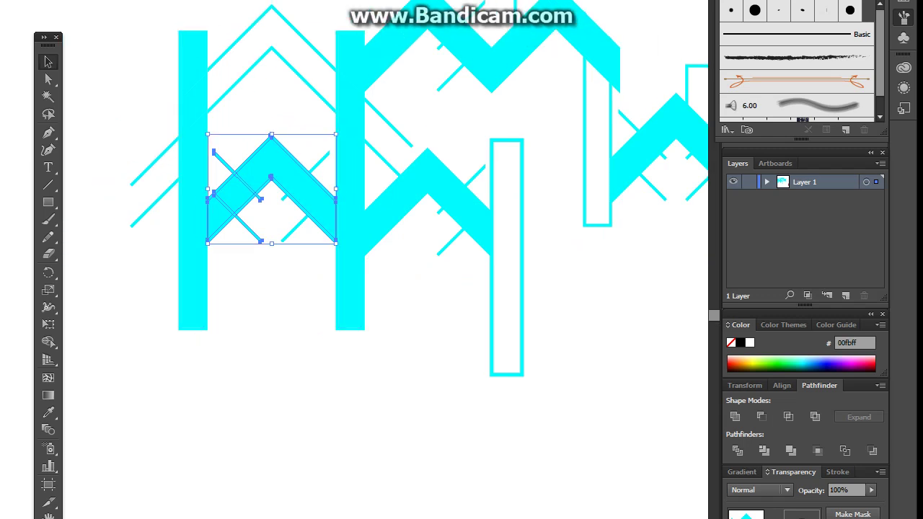
left_click(766, 362)
left_click(385, 423)
Ungroup the green peak and its left crossing lines.
left_click(314, 206)
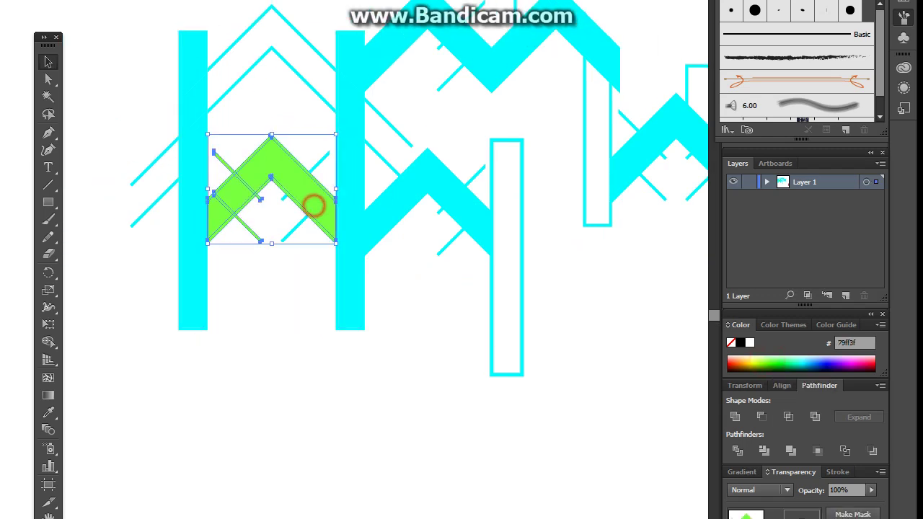
right_click(313, 206)
left_click(339, 288)
left_click(282, 324)
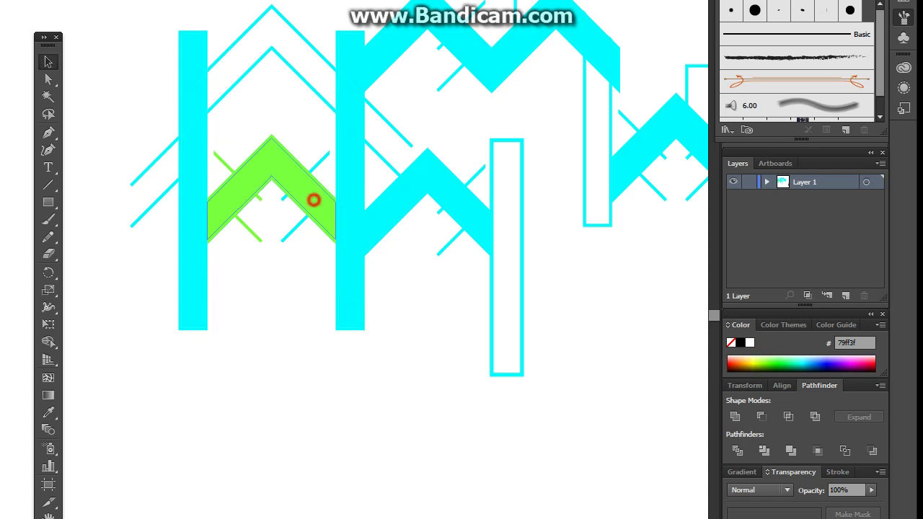
Delete the green lower peak fill between the tall bars and recolour the cyan peak underneath with its right crossing lines green, 62e900.
left_click(313, 200)
key("Delete")
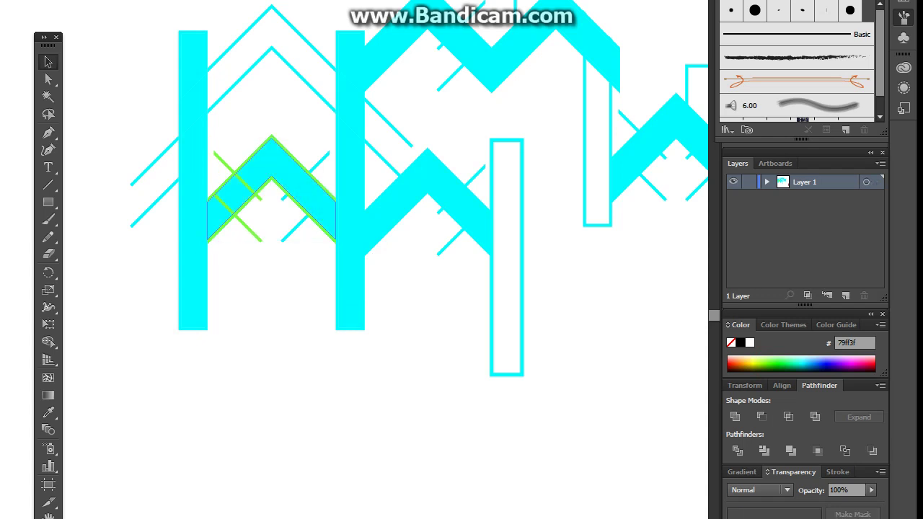
left_click(317, 189)
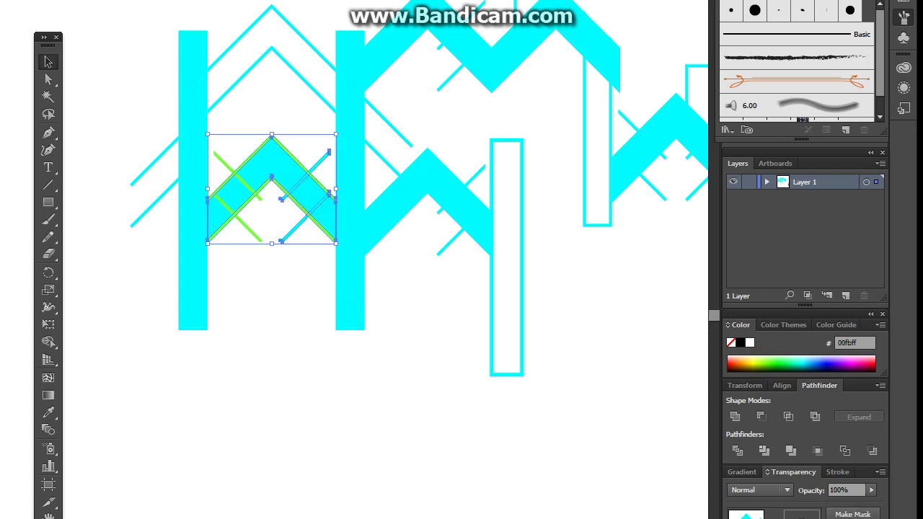
left_click(293, 313)
left_click(281, 173)
left_click(766, 362)
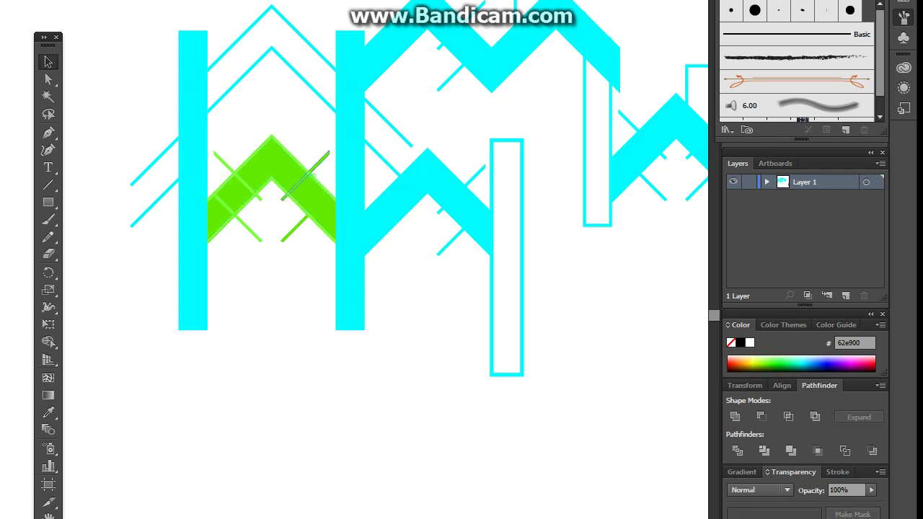
Ungroup the darker green peak from its right crossing lines and delete its filled shape.
left_click_drag(288, 169, 294, 370)
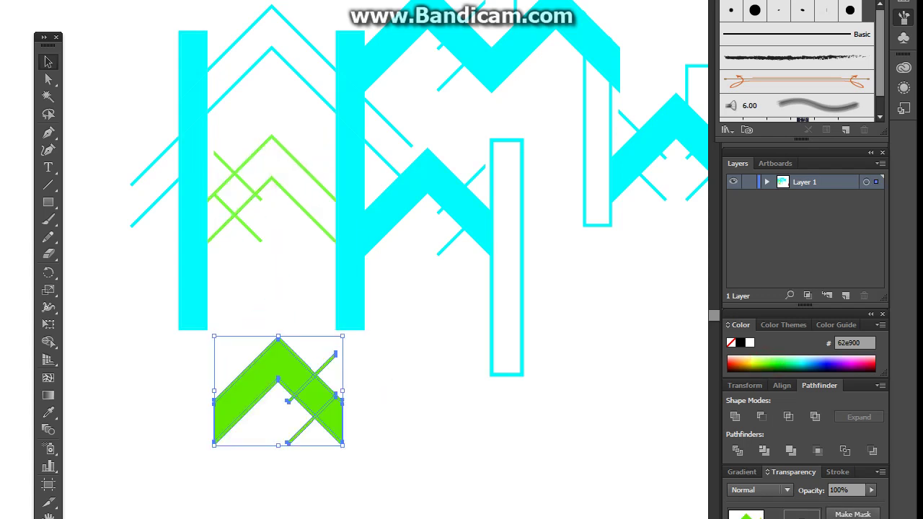
key("ctrl+z")
right_click(287, 173)
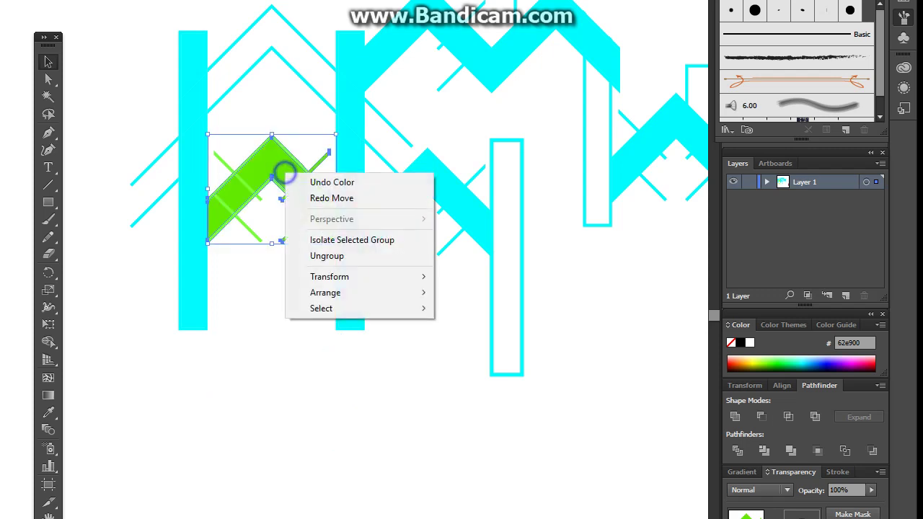
left_click(324, 255)
left_click(288, 333)
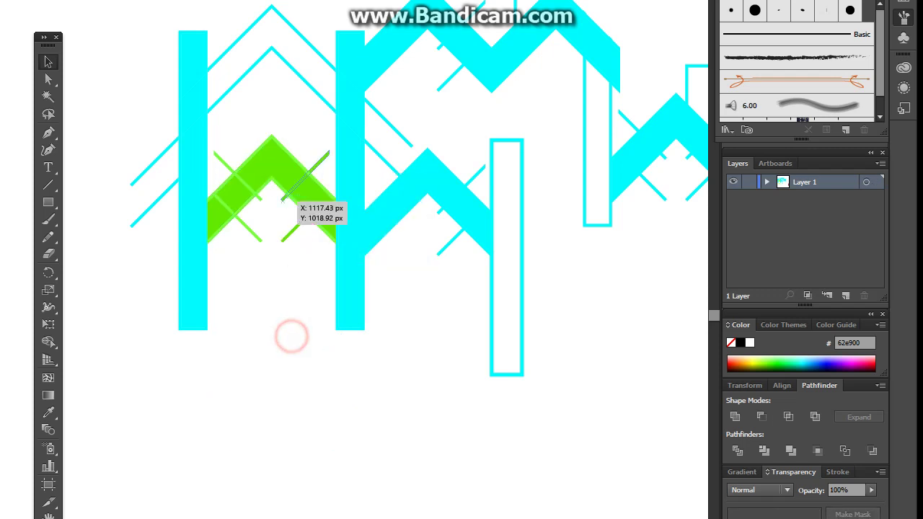
left_click_drag(282, 161, 282, 379)
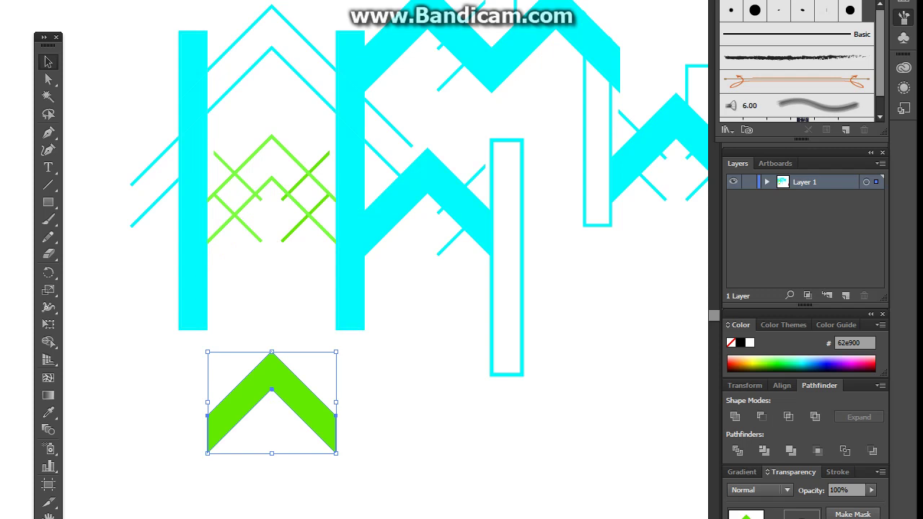
key("Delete")
Ungroup the lower cyan peak beside the second tall bar and delete its filled shape.
left_click_drag(457, 428, 373, 487)
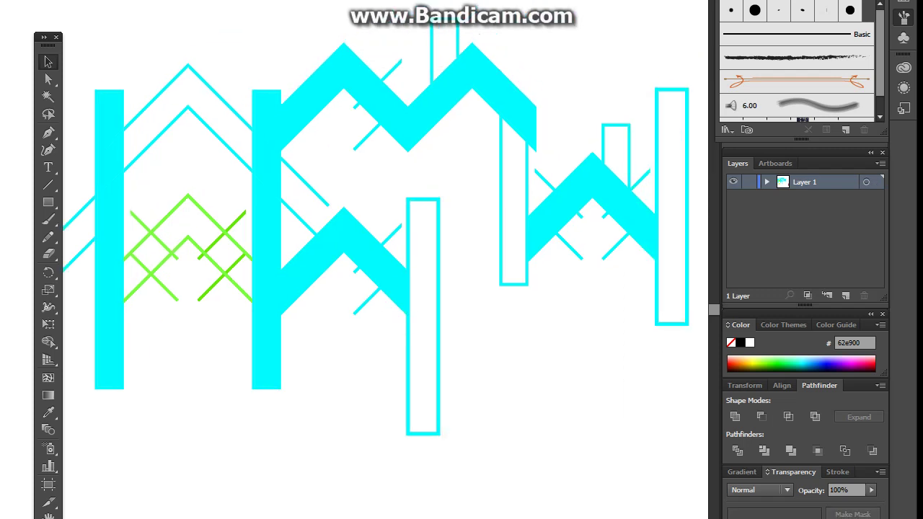
left_click_drag(311, 251, 278, 518)
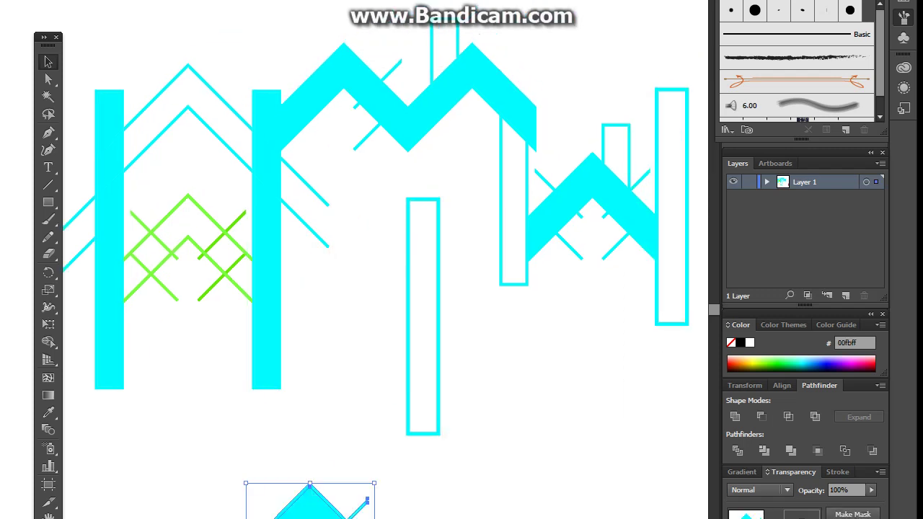
key("ctrl+z")
right_click(316, 264)
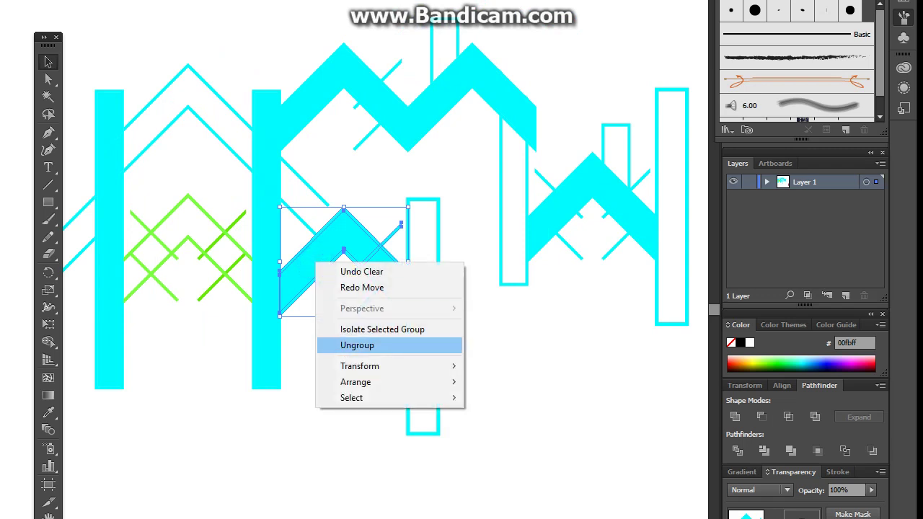
left_click(346, 346)
left_click(322, 370)
left_click_drag(305, 264, 331, 79)
Ungroup the left peak of the upper zigzag roof and delete its cyan fill.
right_click(330, 76)
left_click(370, 158)
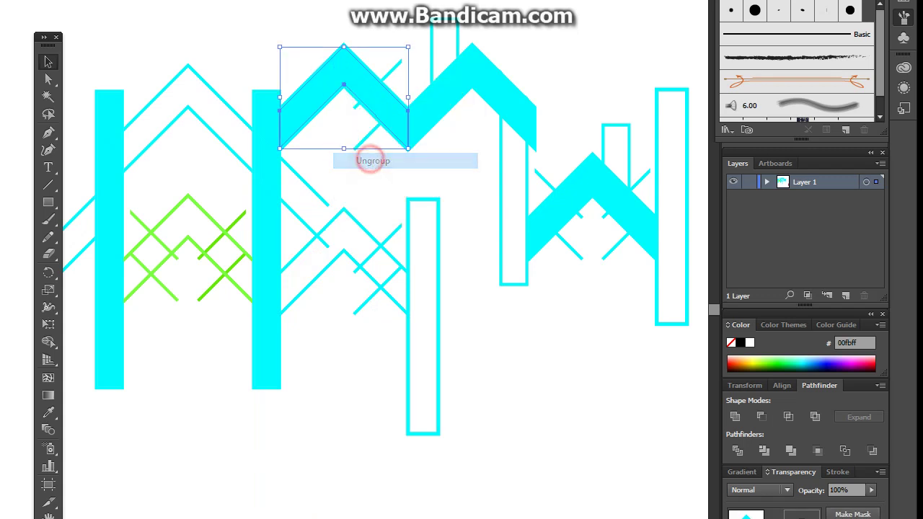
left_click(284, 24)
left_click(339, 67)
key("Delete")
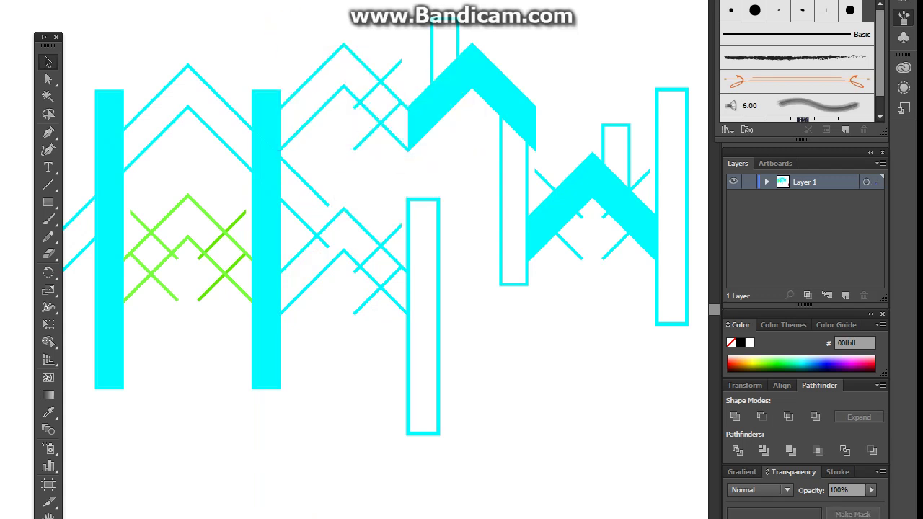
Ungroup the right peak of the upper zigzag roof and delete its cyan fill.
left_click(439, 93)
right_click(447, 99)
left_click(469, 178)
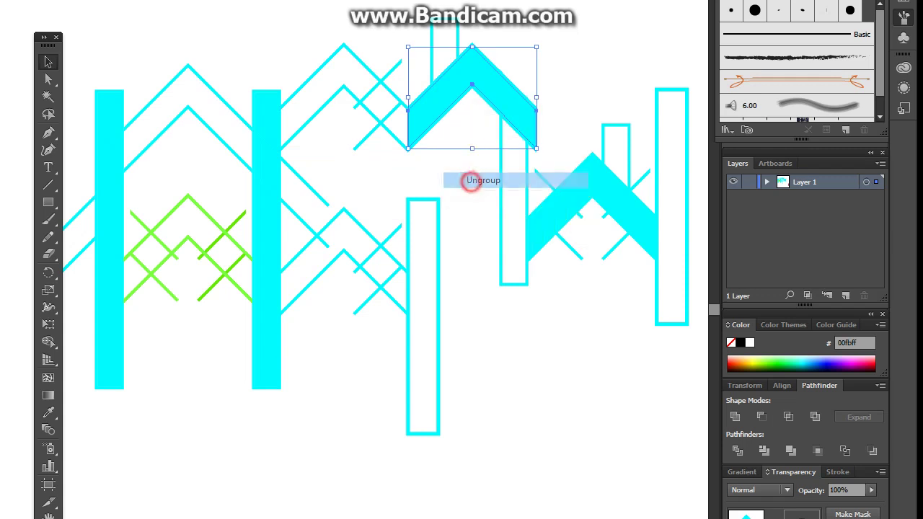
key("Delete")
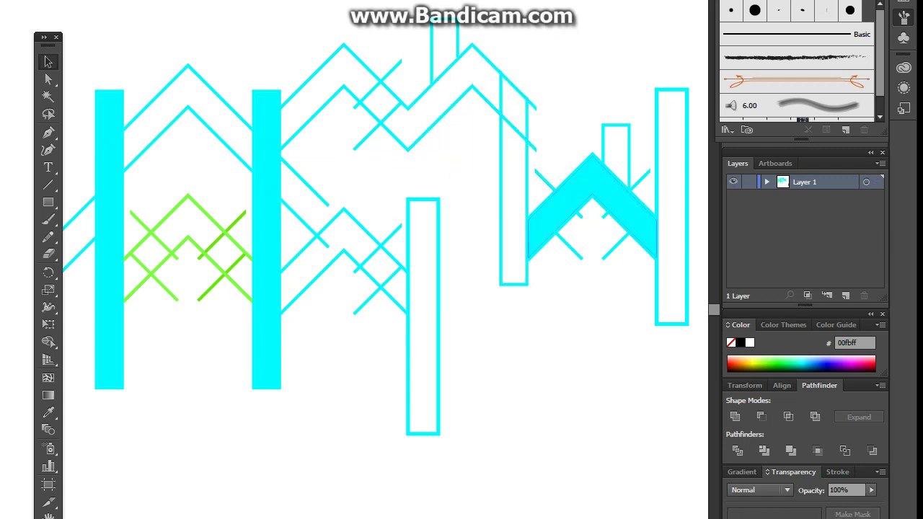
Ungroup the crossed peaks between the two rightmost bars, including the part with the left crossing lines.
left_click(583, 187)
key("Delete")
key("ctrl+z")
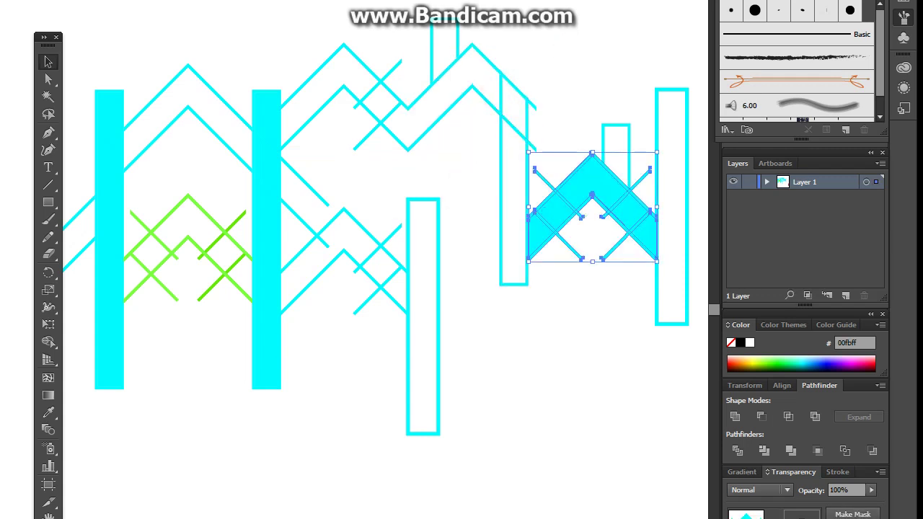
right_click(581, 203)
left_click(629, 292)
left_click(526, 372)
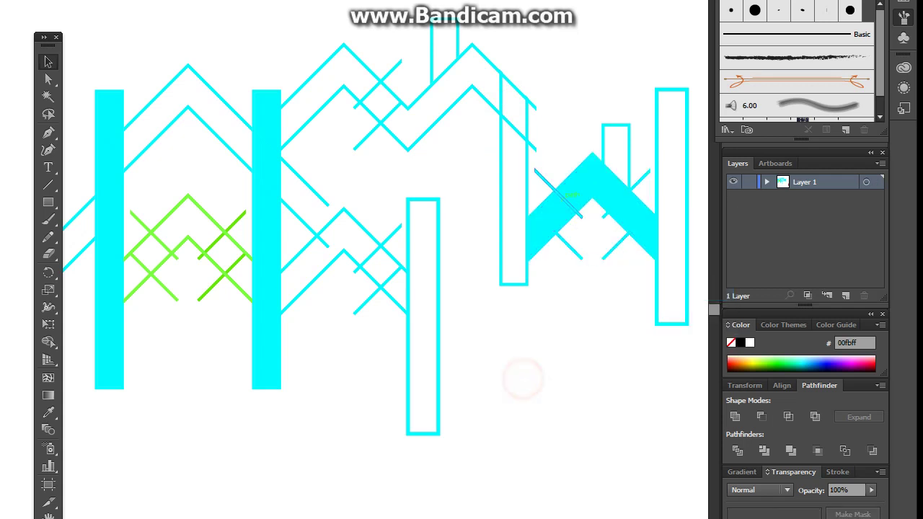
left_click(563, 198)
right_click(563, 198)
left_click(603, 281)
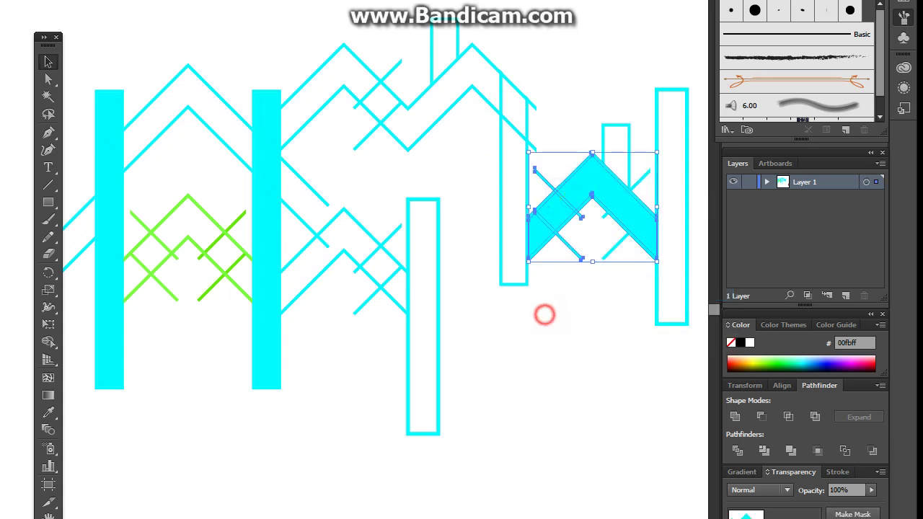
Try deleting the rightmost peak with its right crossing lines, undo that, and ungroup the peak.
left_click(546, 313)
left_click(597, 182)
left_click(559, 306)
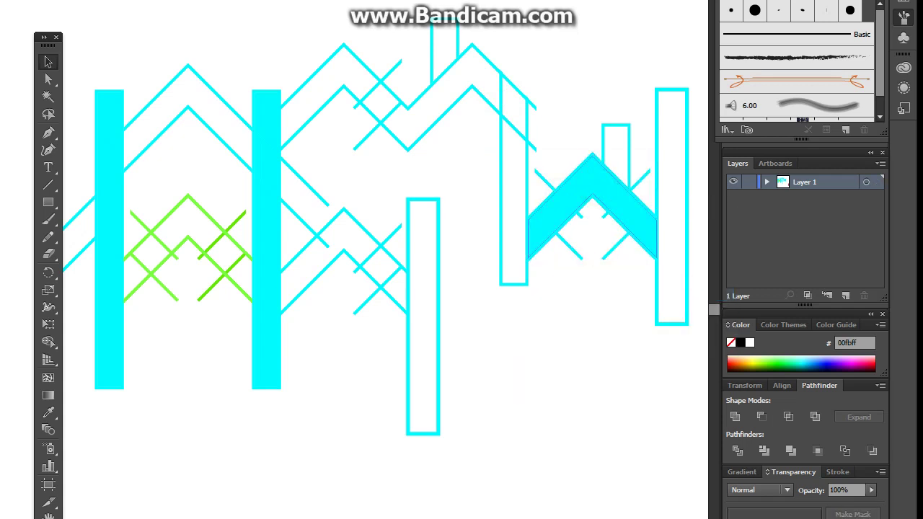
left_click(597, 185)
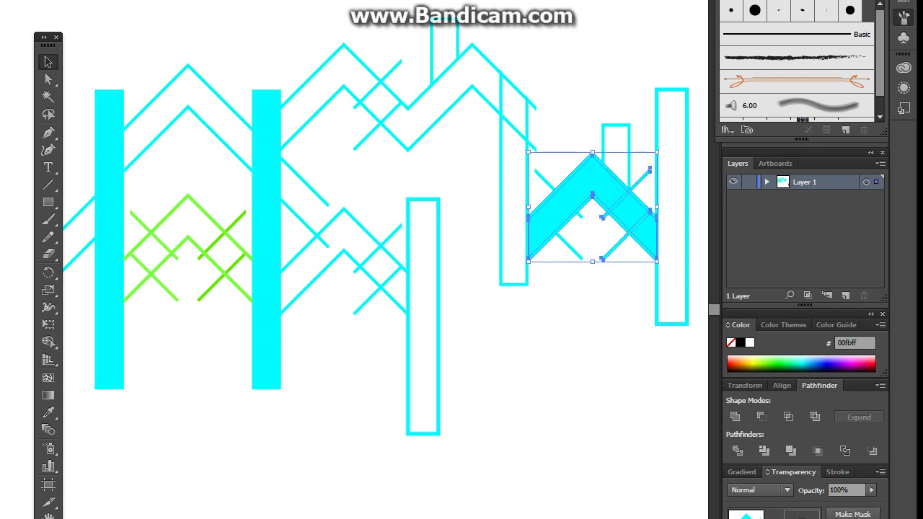
key("Delete")
key("ctrl+z")
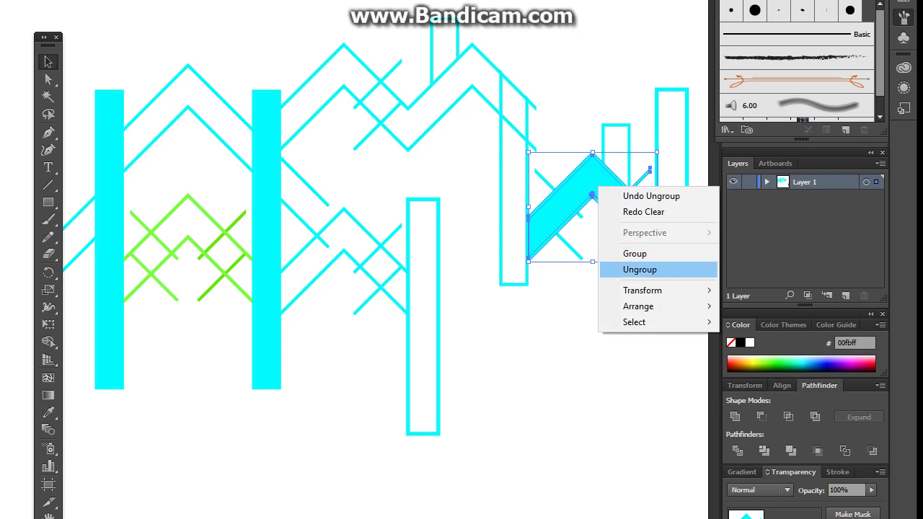
left_click(552, 330)
right_click(594, 186)
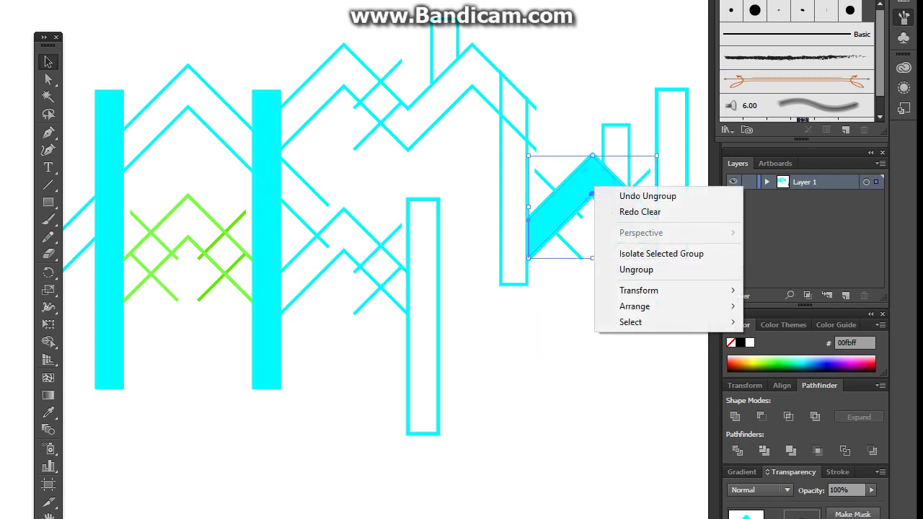
left_click(618, 268)
Delete the remaining cyan fill and the right crossing lines of the peak between the two rightmost bars.
left_click(553, 324)
left_click(583, 182)
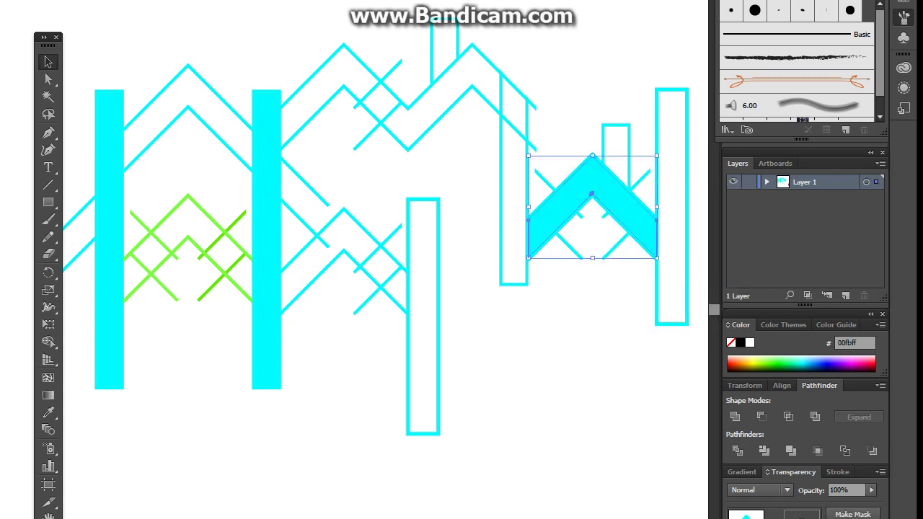
left_click(582, 183)
key("Delete")
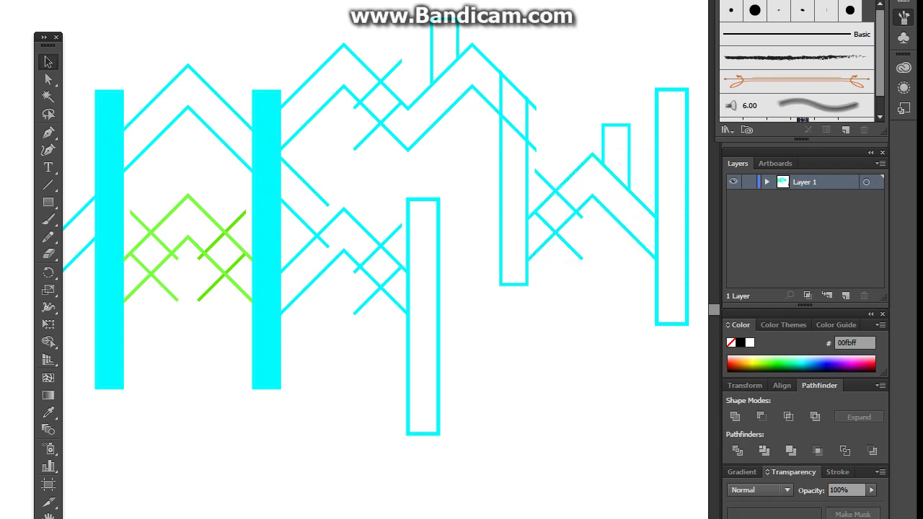
left_click(592, 324)
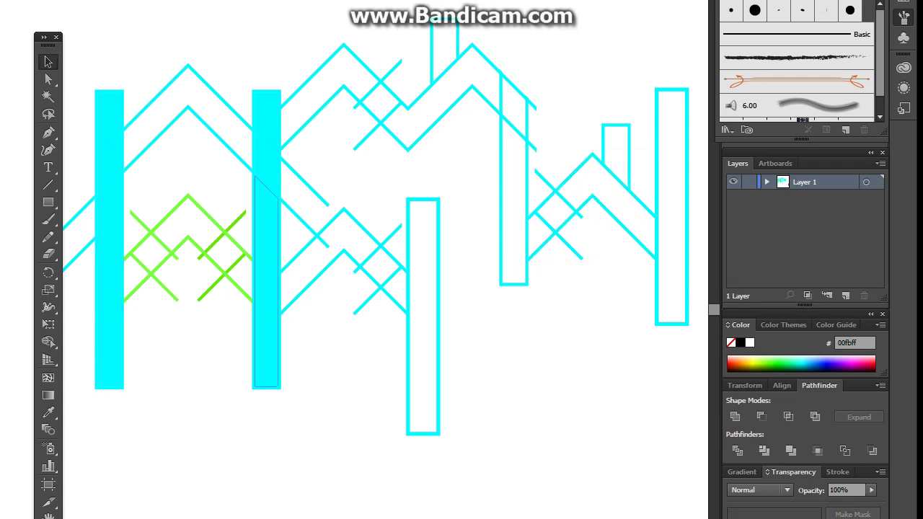
Delete the three cyan fill pieces inside the second tall bar, leaving only its outline.
left_click(269, 256)
key("Delete")
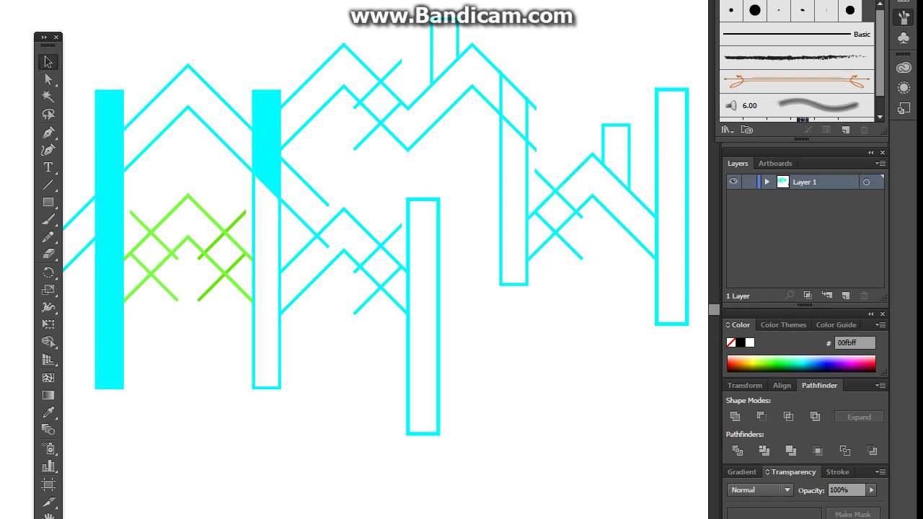
left_click(266, 168)
key("Delete")
left_click(267, 125)
key("Delete")
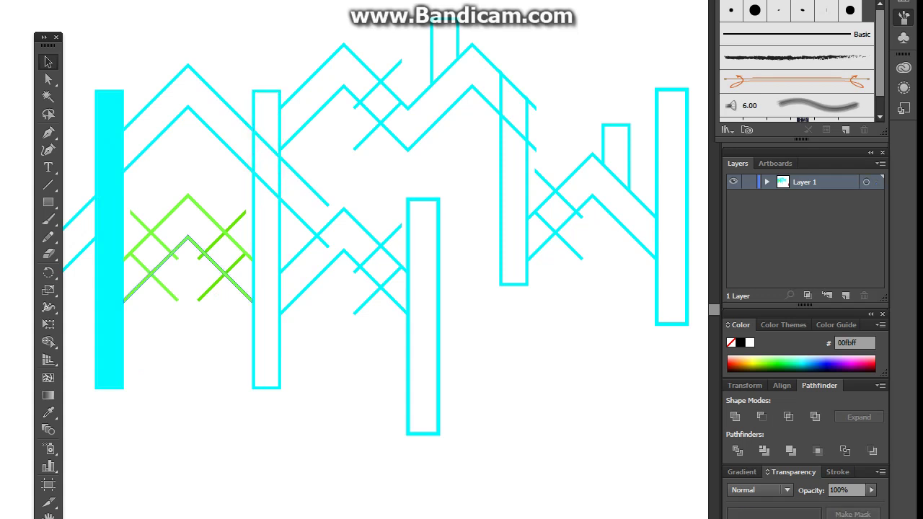
Delete the cyan fill pieces inside the first tall bar, leaving only its outline.
left_click(108, 317)
key("Delete")
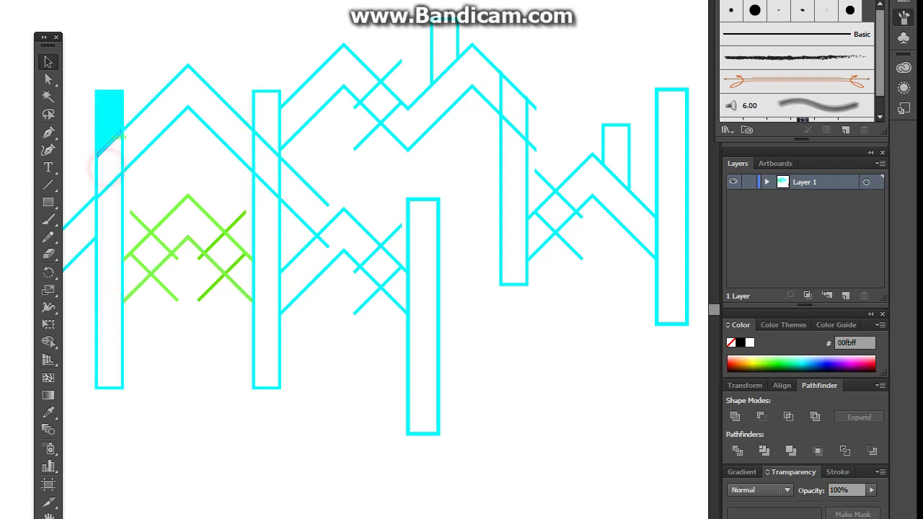
left_click(108, 117)
key("Delete")
key("alt+Tab")
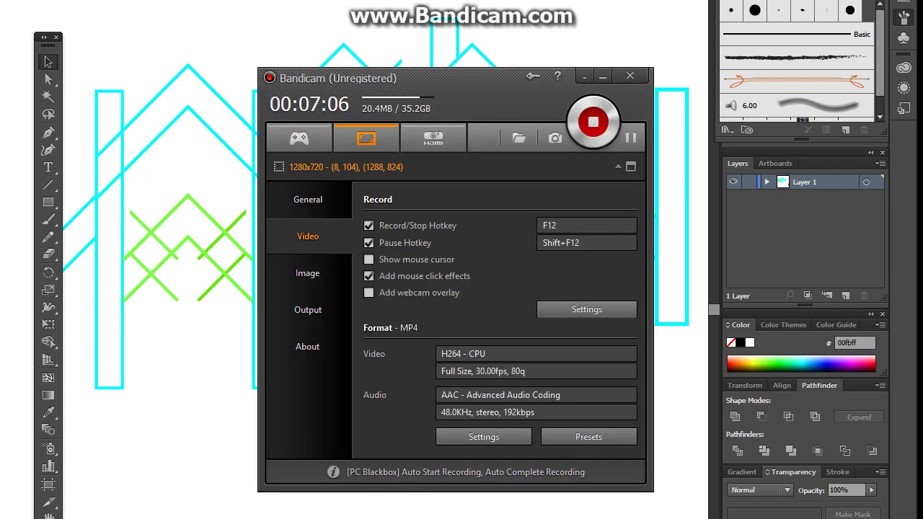
key("alt+Tab")
Select all the outlined house and tree pieces and merge them with the Pathfinder Unite shape mode.
key("z")
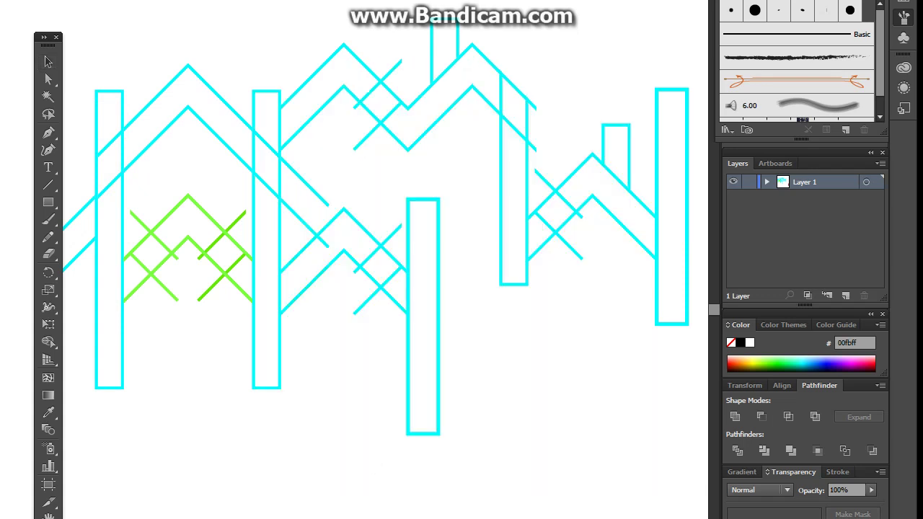
left_click(371, 464, "alt")
left_click_drag(350, 282, 374, 406)
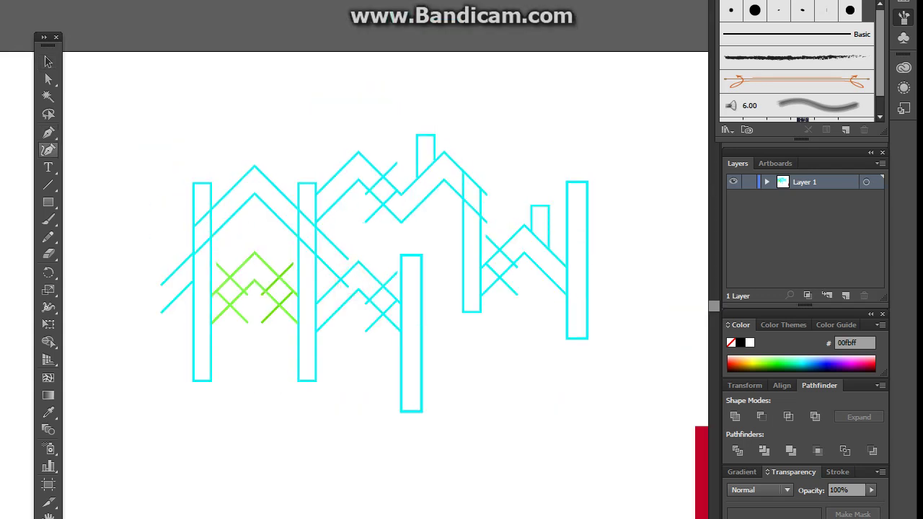
left_click(49, 62)
left_click_drag(170, 72, 628, 405)
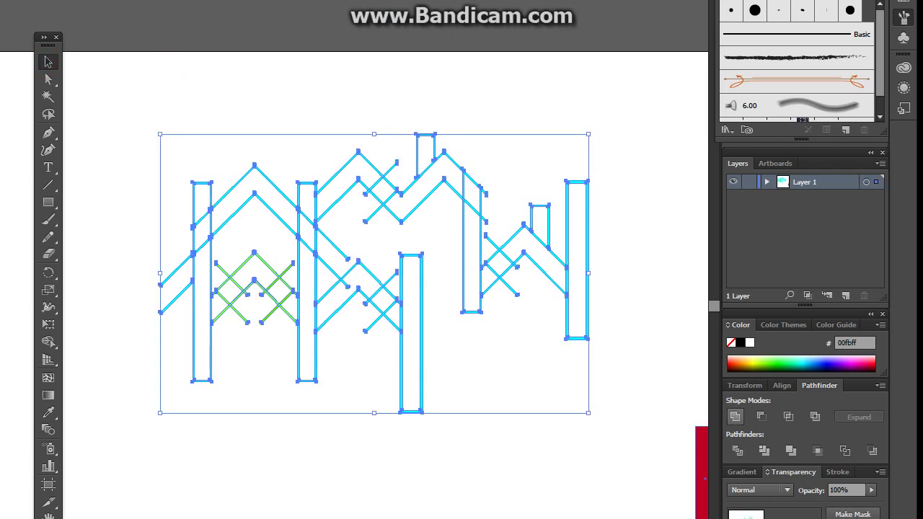
left_click(735, 416)
left_click(539, 482)
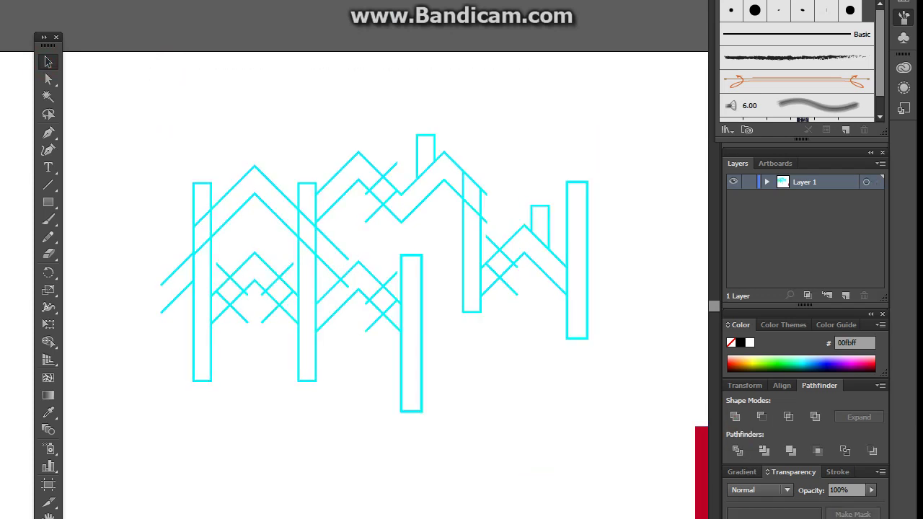
Recolour the united logo outline black, 000000.
left_click_drag(163, 100, 537, 408)
left_click(739, 342)
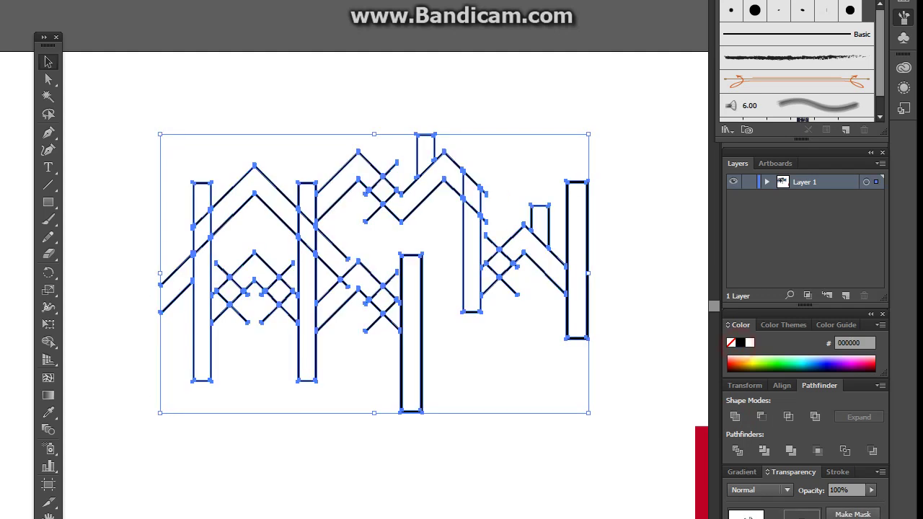
left_click(595, 414)
Select the whole black logo and scale it down slightly and proportionally about its centre on the artboard.
key("ctrl+minus")
key("ctrl+minus")
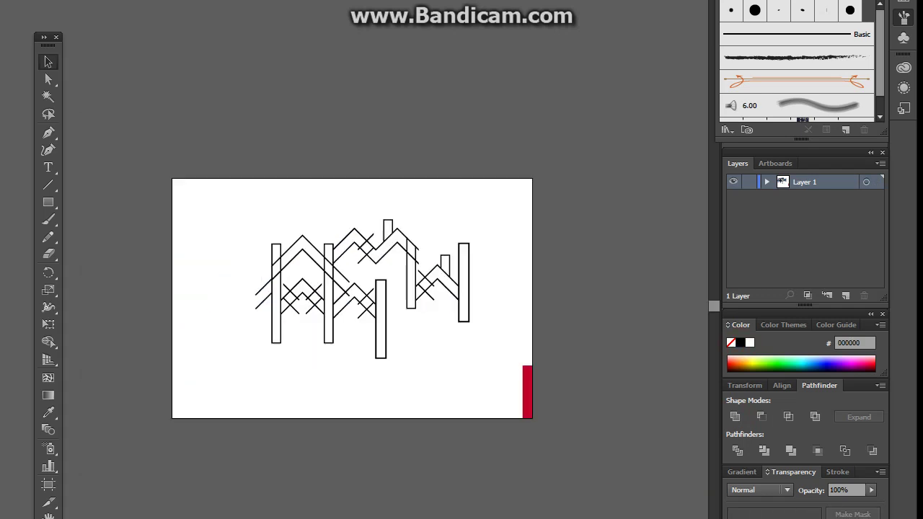
scroll(352, 307, "up", 3)
left_click_drag(235, 267, 468, 369)
left_click_drag(471, 271, 456, 279)
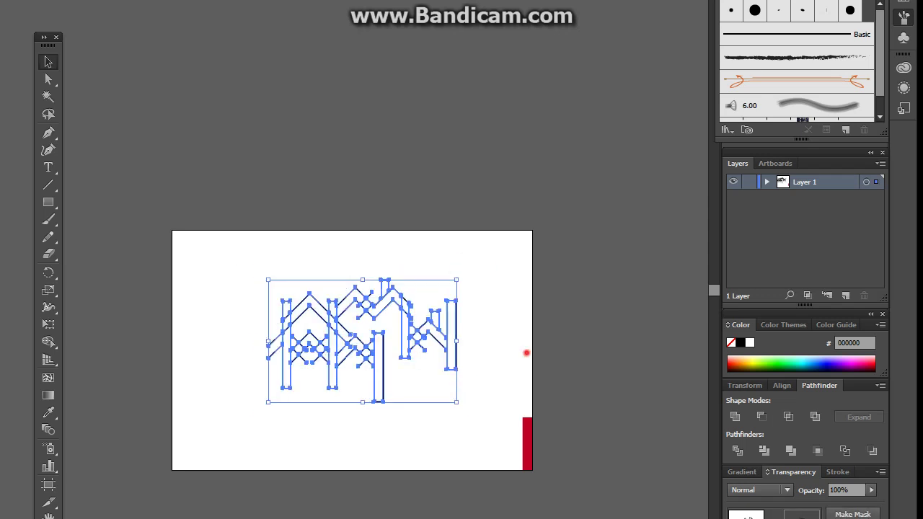
Reposition the whole black logo slightly lower and further left on the artboard.
left_click(527, 351)
left_click_drag(436, 325, 255, 270)
left_click_drag(383, 372, 345, 386)
left_click(462, 435)
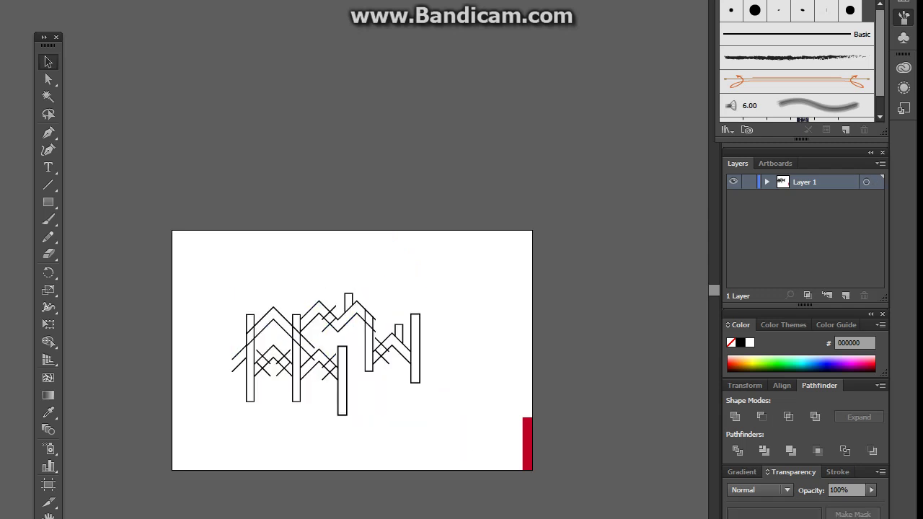
Extend the artboard's upper edge until it is nearly square and duplicate the logo so the two copies are stacked vertically.
left_click(48, 485)
left_click_drag(352, 231, 352, 132)
left_click(48, 61)
left_click_drag(228, 229, 415, 389)
left_click_drag(372, 350, 412, 372)
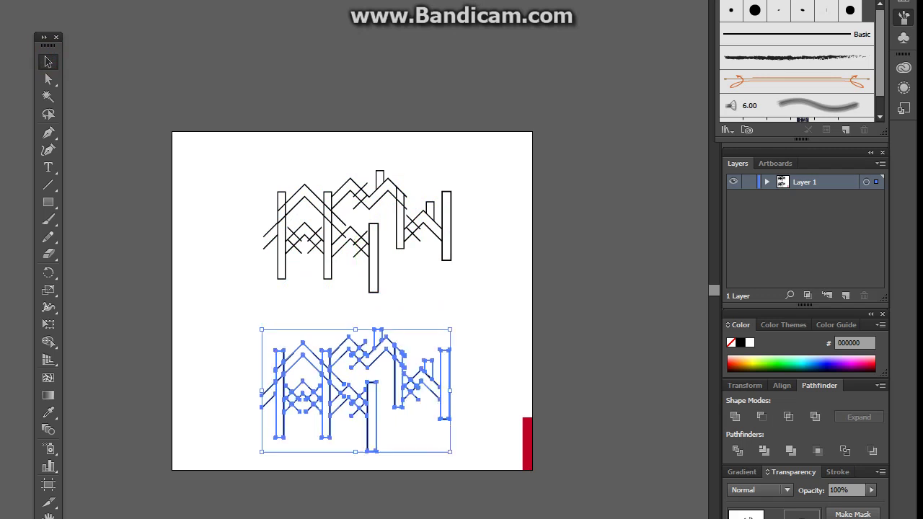
Group the two black logos and shift them slightly left and up on the artboard.
left_click(549, 346)
left_click_drag(557, 479, 448, 408)
right_click(364, 333)
left_click(647, 355)
right_click(413, 379)
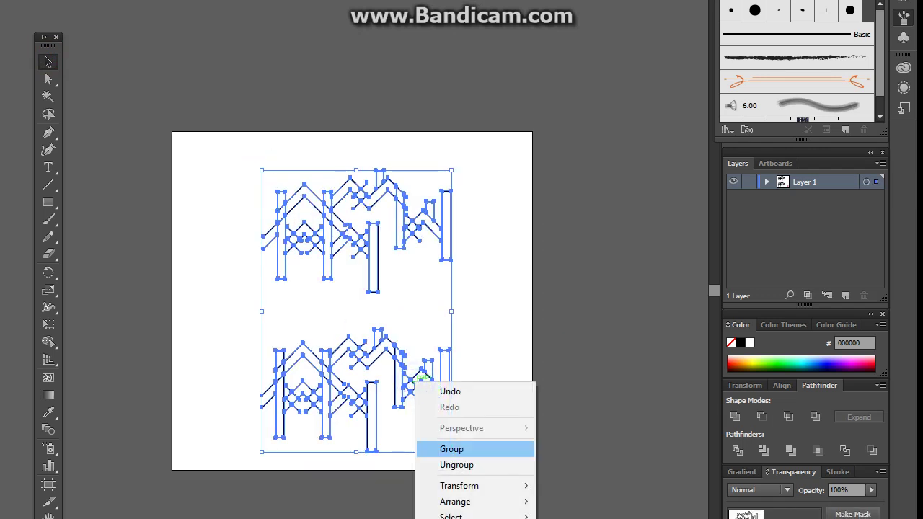
left_click(450, 450)
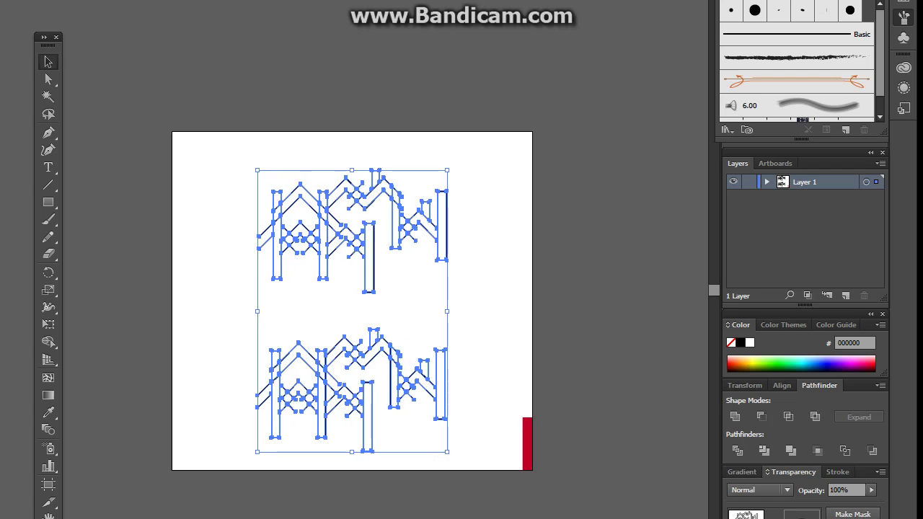
left_click(601, 116)
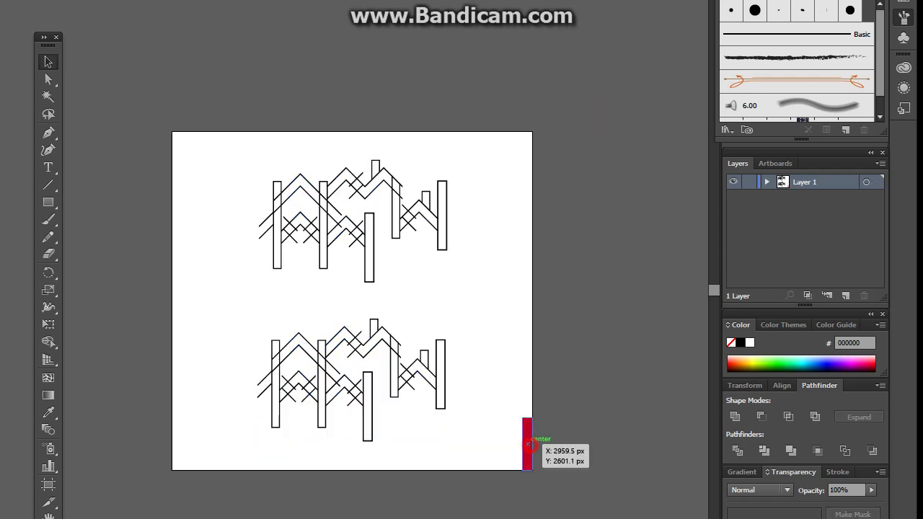
Copy the red corner bar from the artboard's lower-right corner into its upper-left corner.
left_click_drag(527, 443, 176, 160)
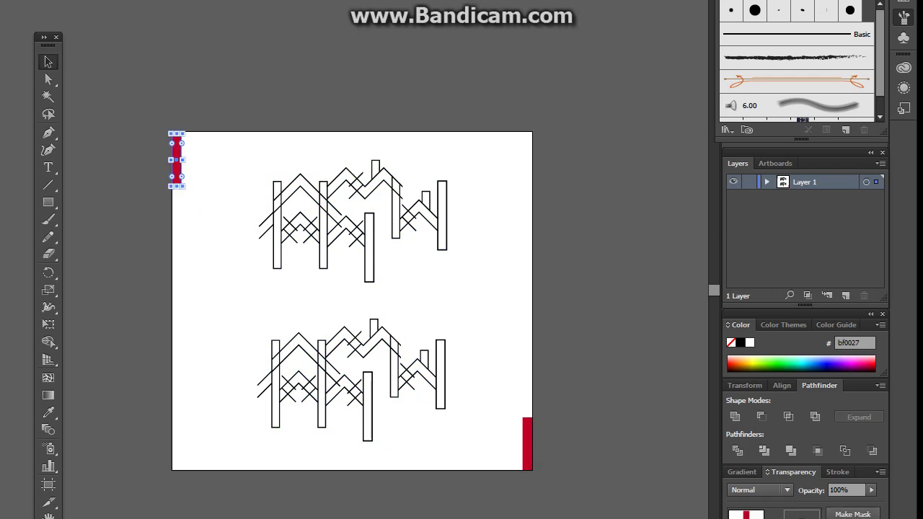
key("ctrl+plus")
key("ctrl+plus")
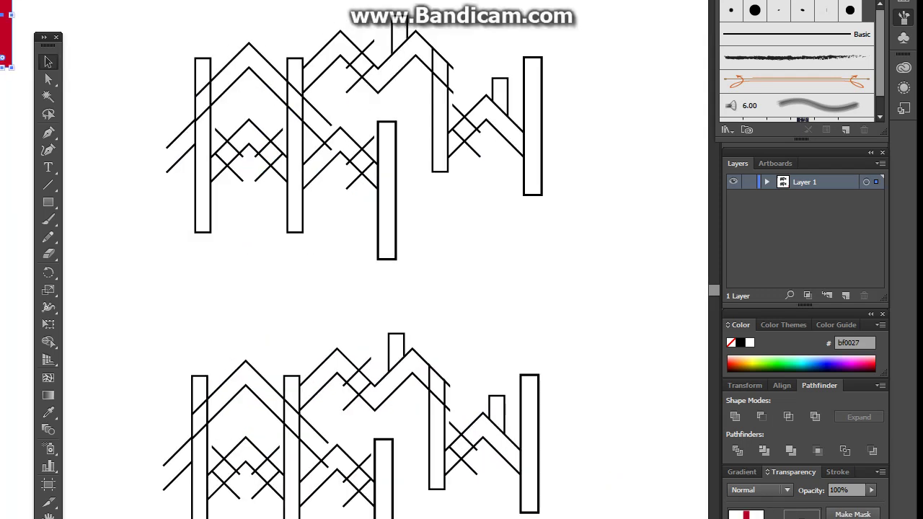
left_click_drag(169, 203, 302, 285)
left_click_drag(137, 109, 137, 104)
key("ctrl+minus")
key("ctrl+minus")
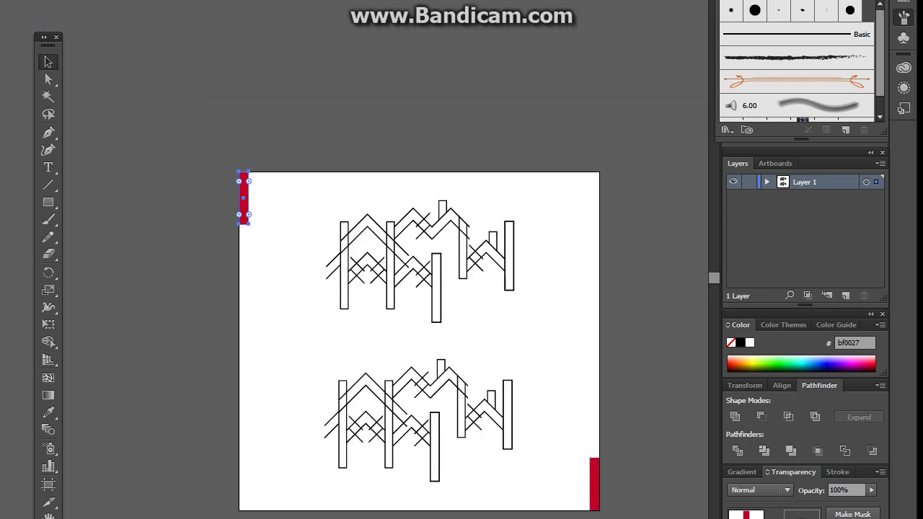
scroll(527, 443, "up", 1)
left_click_drag(527, 443, 463, 337)
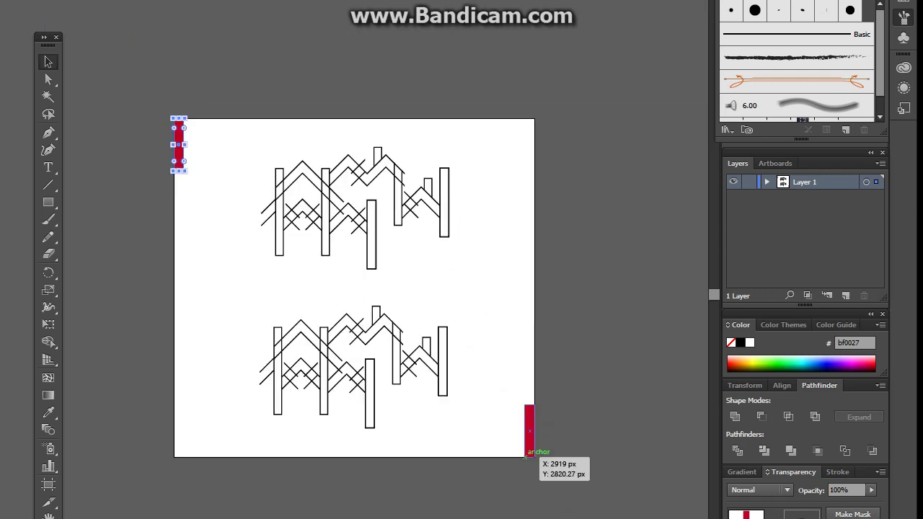
left_click(541, 484)
Draw a rectangle filled with red bf0027 over the artboard's lower half, stopping just short of the right edge.
left_click(49, 202)
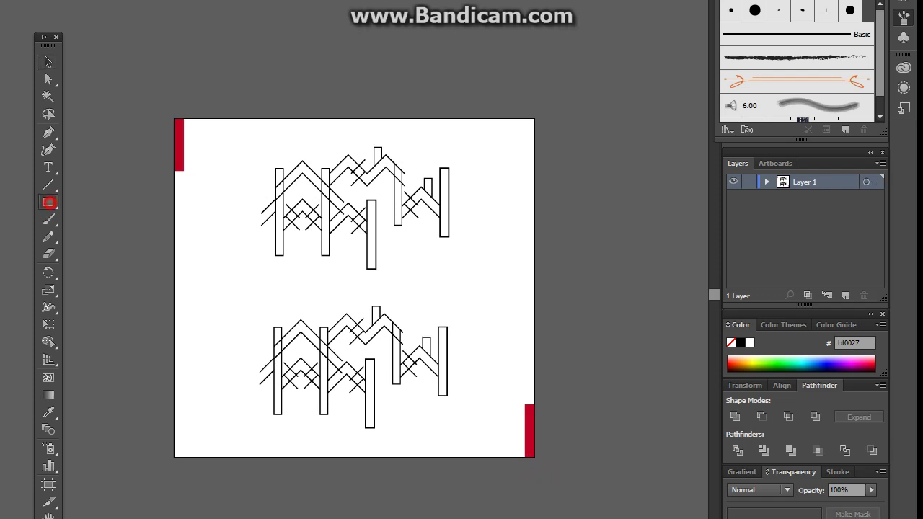
left_click_drag(174, 288, 515, 457)
left_click(48, 62)
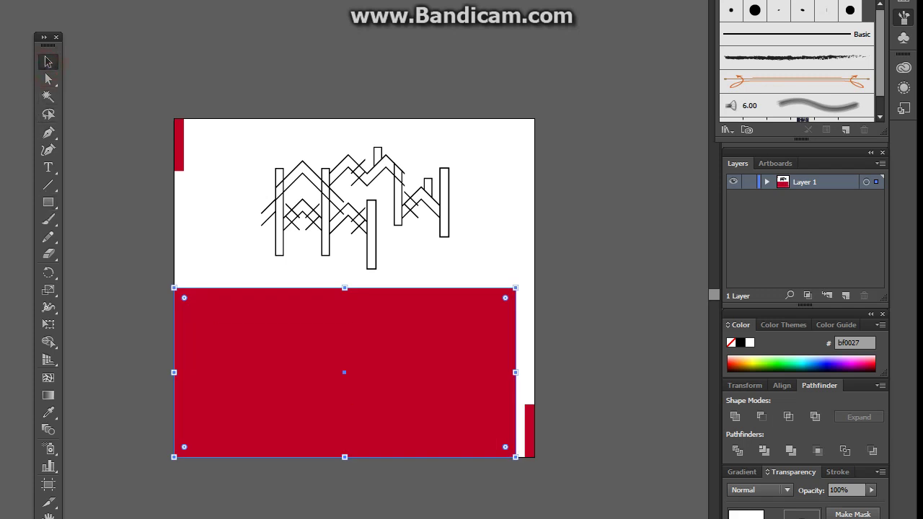
Delete the small red bar in the lower-right corner and widen the red rectangle to the artboard's right edge.
left_click(527, 433)
key("Delete")
left_click(514, 416)
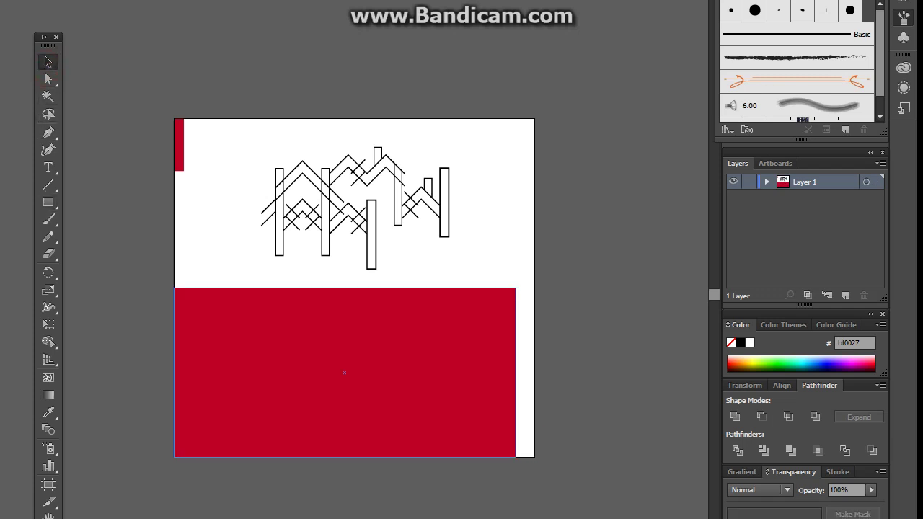
left_click_drag(515, 373, 535, 373)
Send the large red rectangle behind the lower logo.
right_click(442, 370)
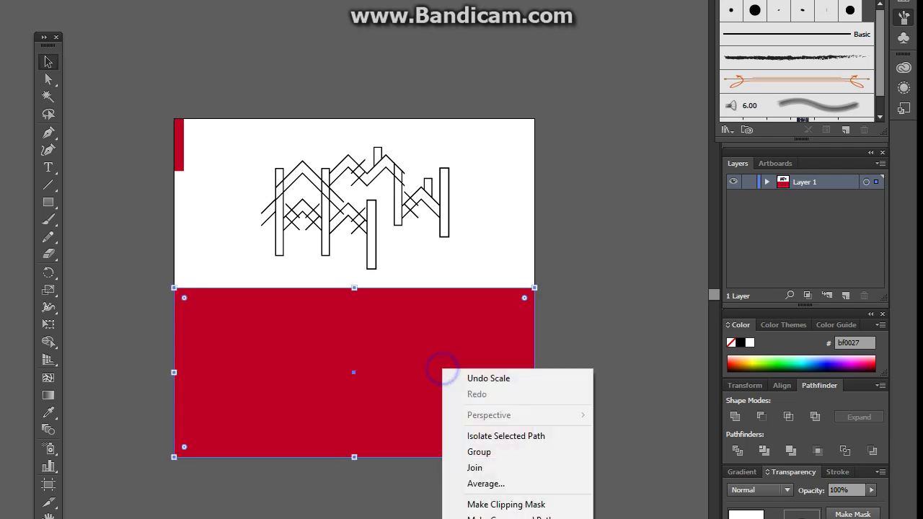
left_click(634, 518)
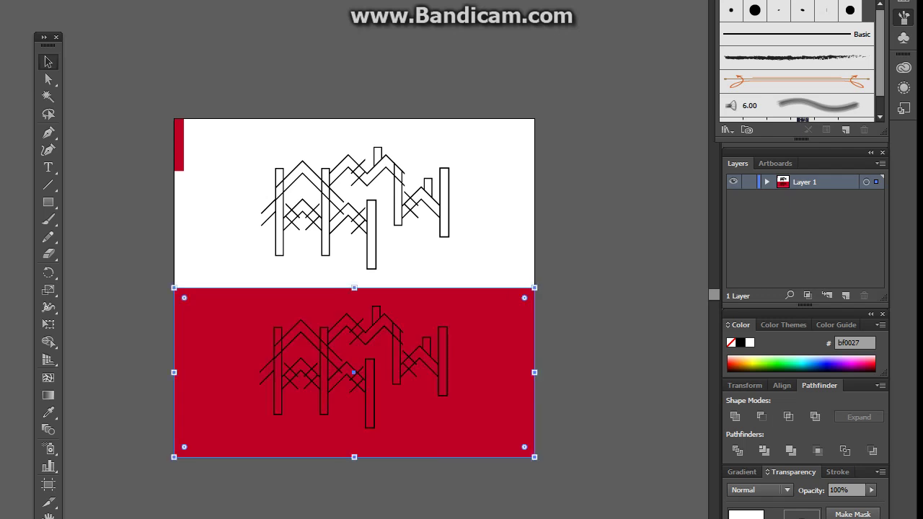
left_click(613, 390)
Ungroup the upper and lower logos so each can be selected separately.
left_click(371, 374)
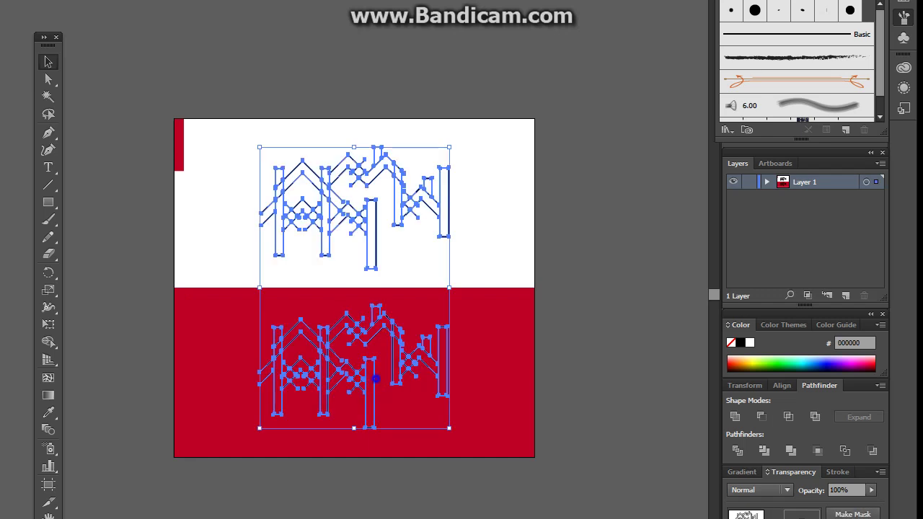
right_click(376, 378)
left_click(428, 462)
left_click(431, 466)
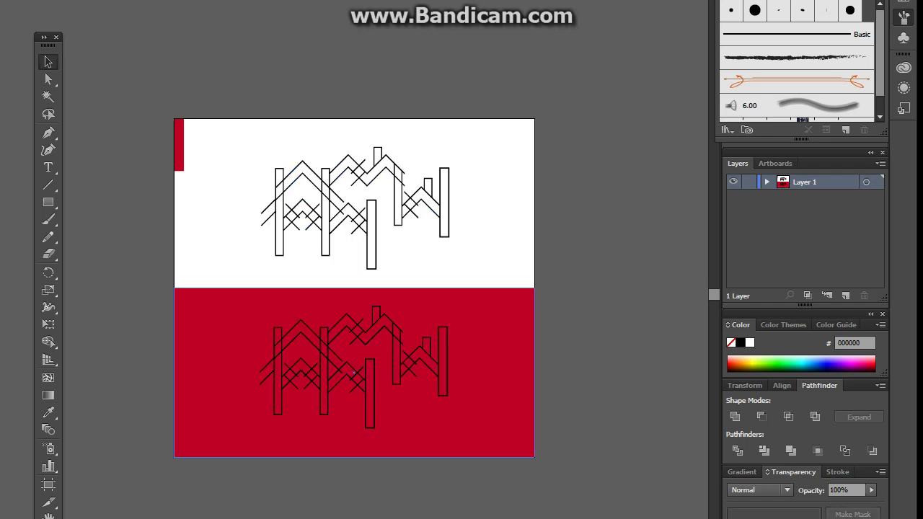
Try yellow ffc015 as the colour of the lower logo on the red background.
left_click(445, 393)
left_click(752, 362)
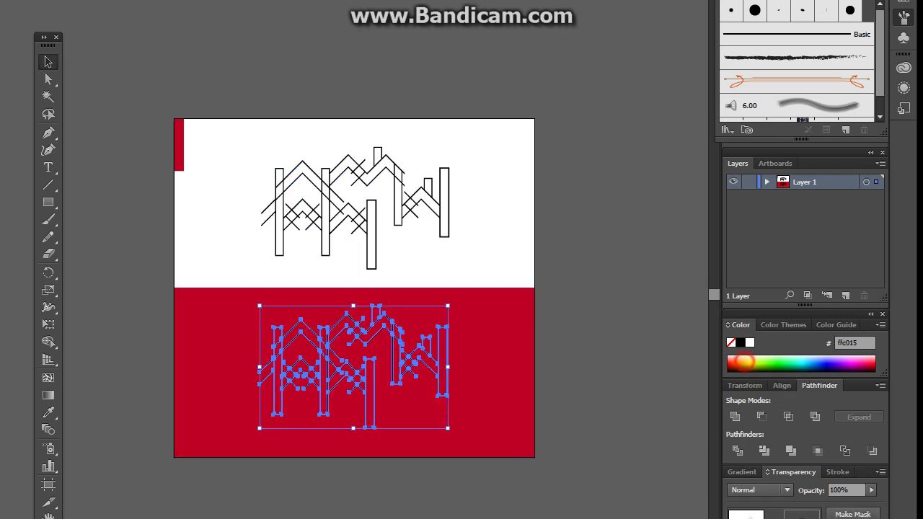
left_click(615, 426)
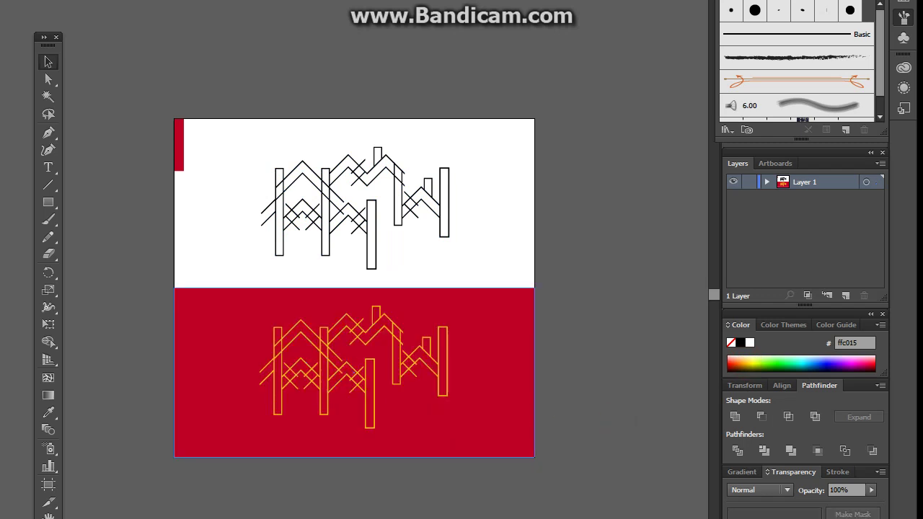
Recolour the lower logo white, ffffff, and apply black, 000000, to the upper logo.
left_click(447, 379)
left_click(750, 343)
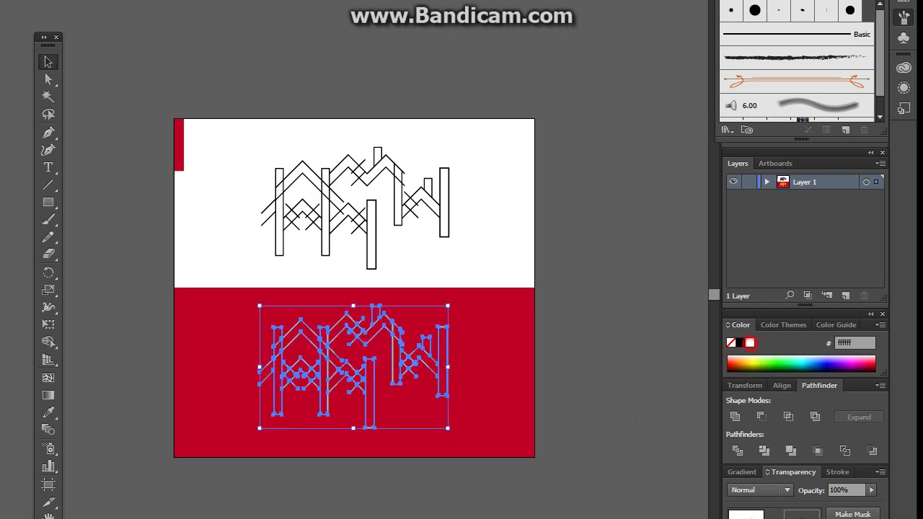
left_click(618, 428)
left_click(371, 230)
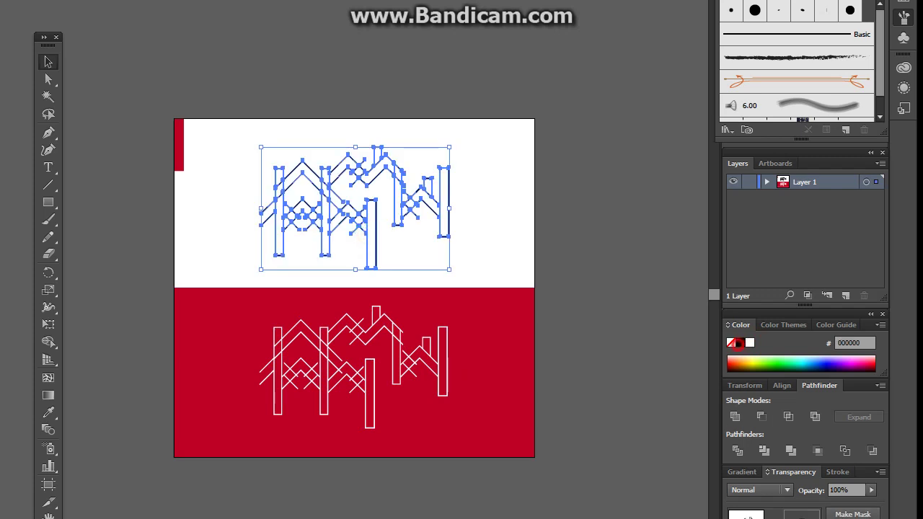
left_click(557, 436)
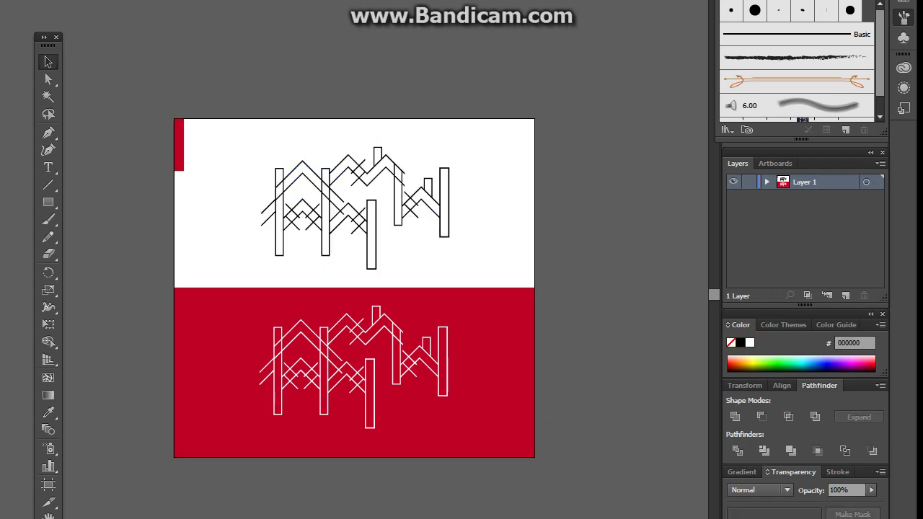
Copy the upper-left red bar to the upper-right corner and rotate the copy to lie horizontally along the artboard's upper edge.
left_click_drag(179, 148, 532, 145)
left_click(589, 167)
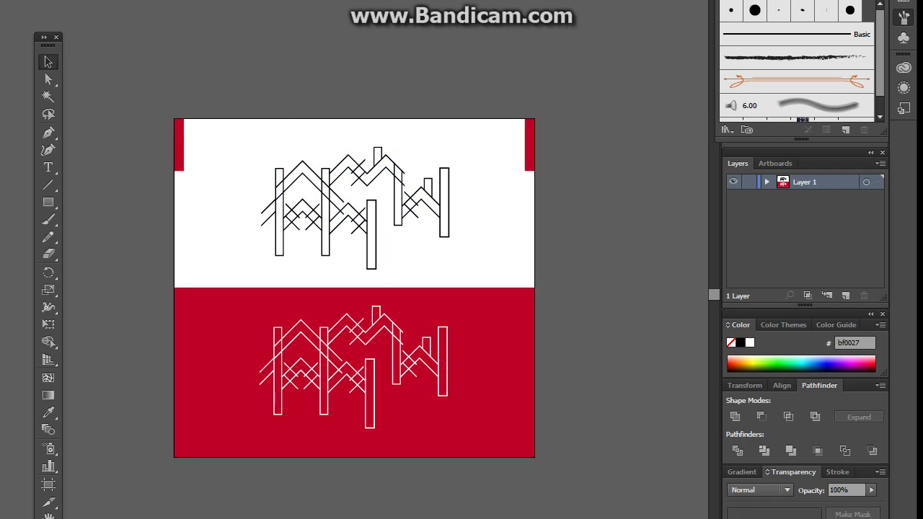
left_click(529, 147)
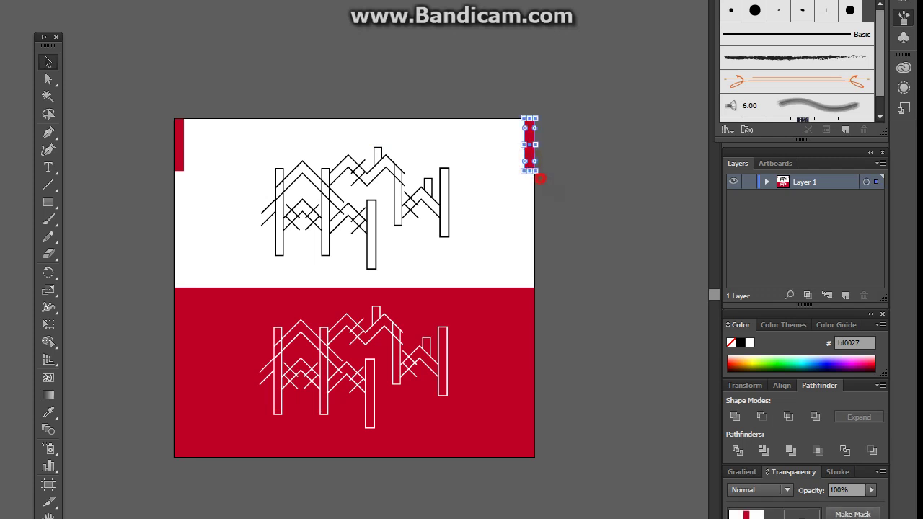
left_click_drag(540, 178, 603, 117)
left_click_drag(555, 142, 534, 120)
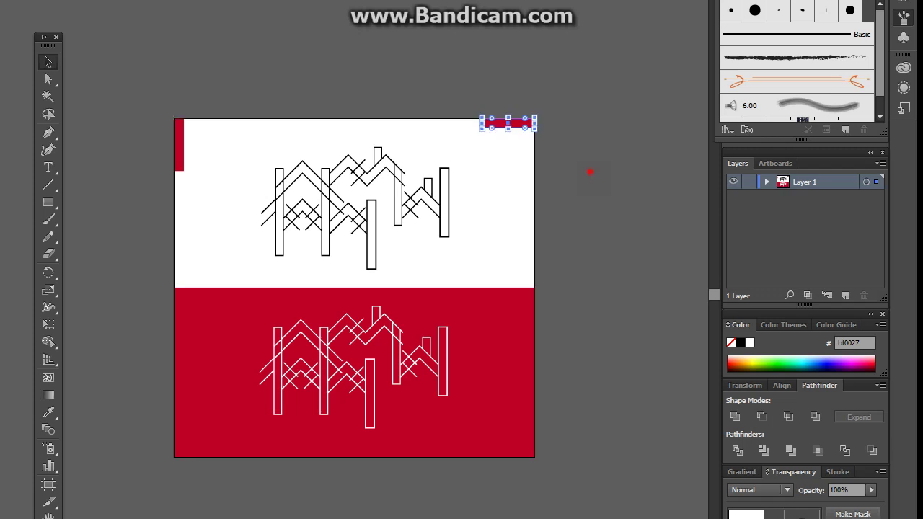
left_click(587, 169)
Inspect the black and white logo versions up close and in the overall layout.
key("ctrl+plus")
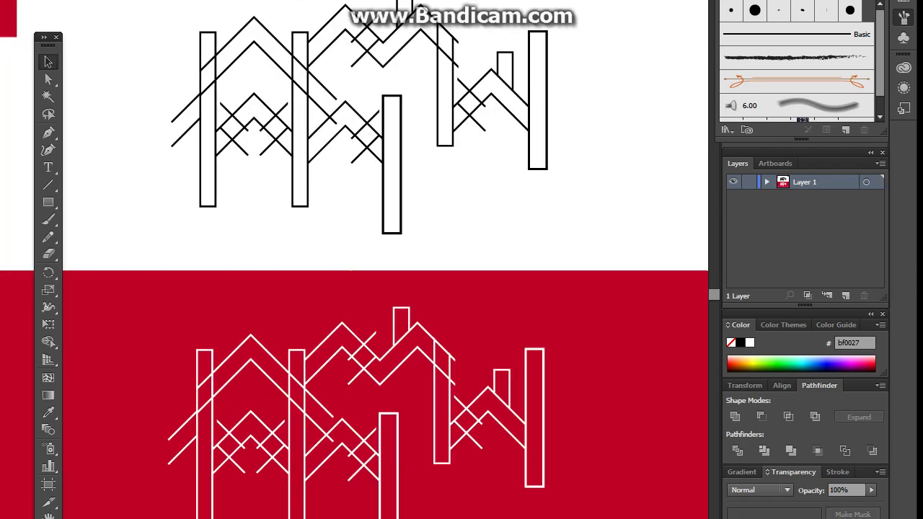
left_click_drag(602, 179, 624, 98)
key("z")
left_click(455, 447, "alt")
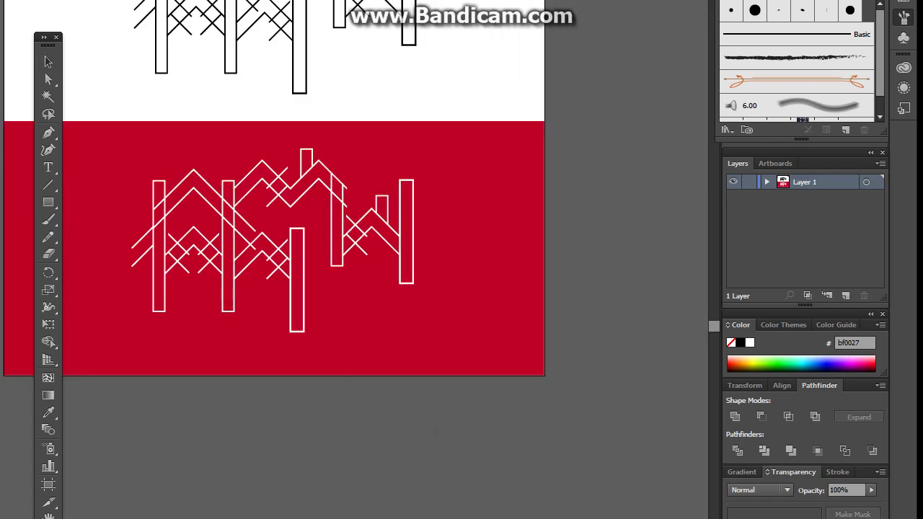
key("alt+Tab")
key("alt+Tab")
left_click(400, 395, "alt")
left_click_drag(336, 360, 457, 411)
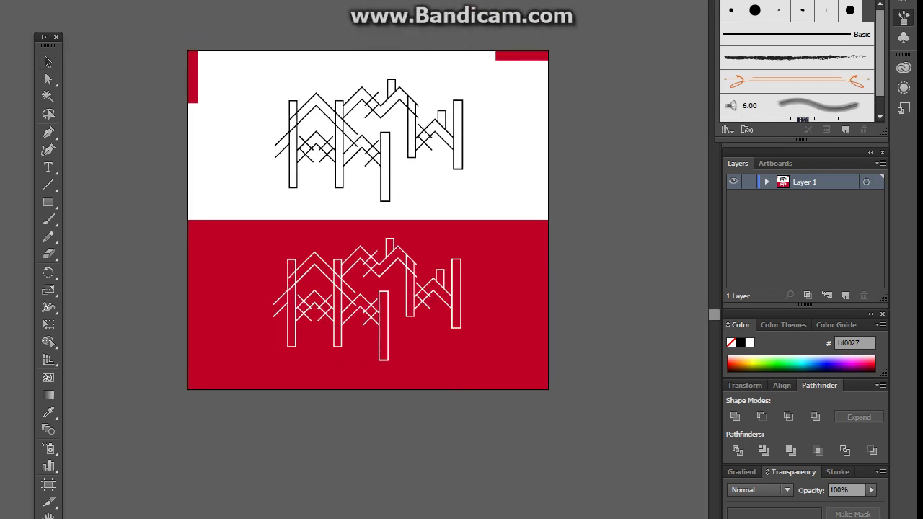
Add the text BUILDING in black, enlarge it and centre it beneath the upper logo.
key("t")
left_click(279, 195)
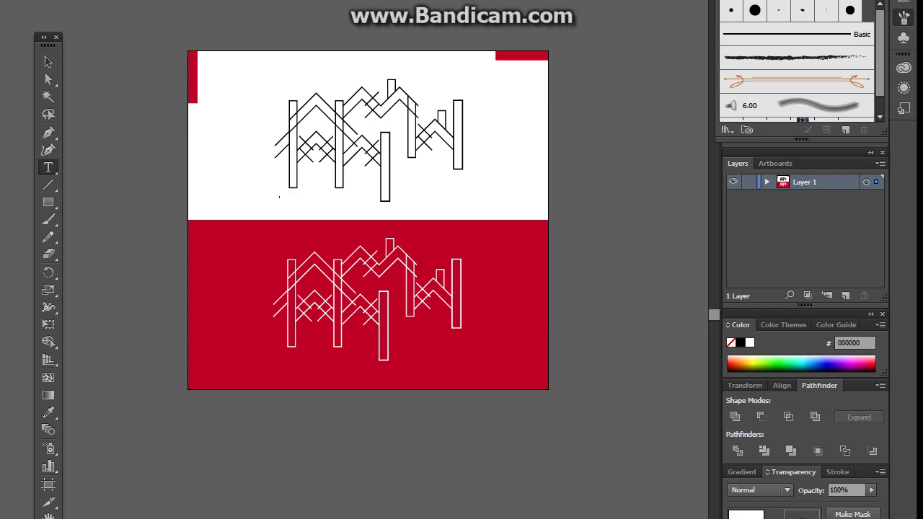
left_click(694, 205)
left_click(49, 61)
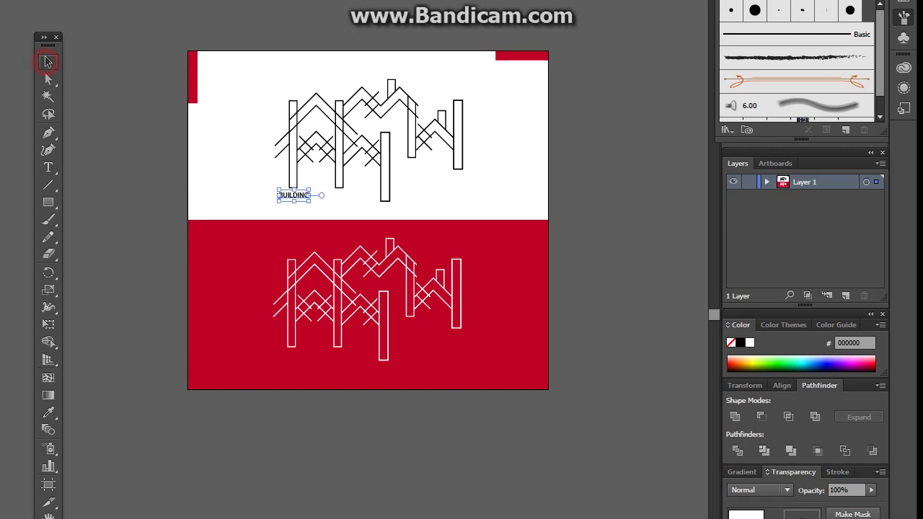
left_click_drag(311, 200, 402, 210)
left_click(455, 190)
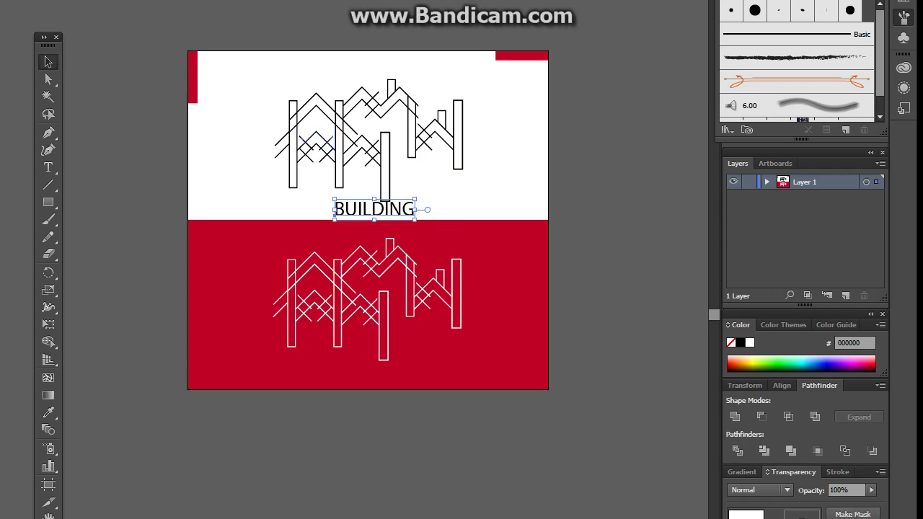
Move the upper black logo up slightly to leave room above the BUILDING text.
left_click_drag(394, 122, 292, 75)
mouse_move(384, 141)
left_mouse_down()
mouse_move(371, 140)
mouse_move(384, 128)
left_mouse_up()
left_click(578, 191)
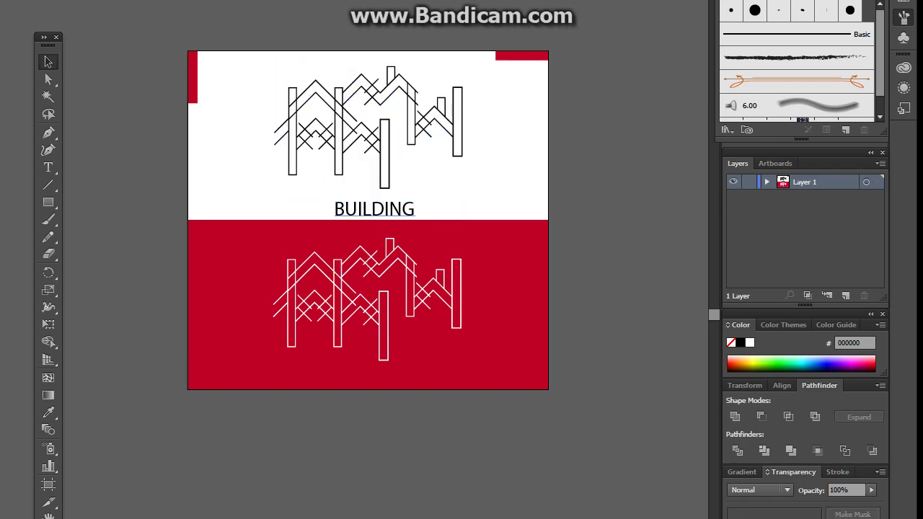
Place a copy of the BUILDING text beneath the lower logo and recolour it white, ffffff.
left_click_drag(398, 209, 403, 374)
left_click(484, 186)
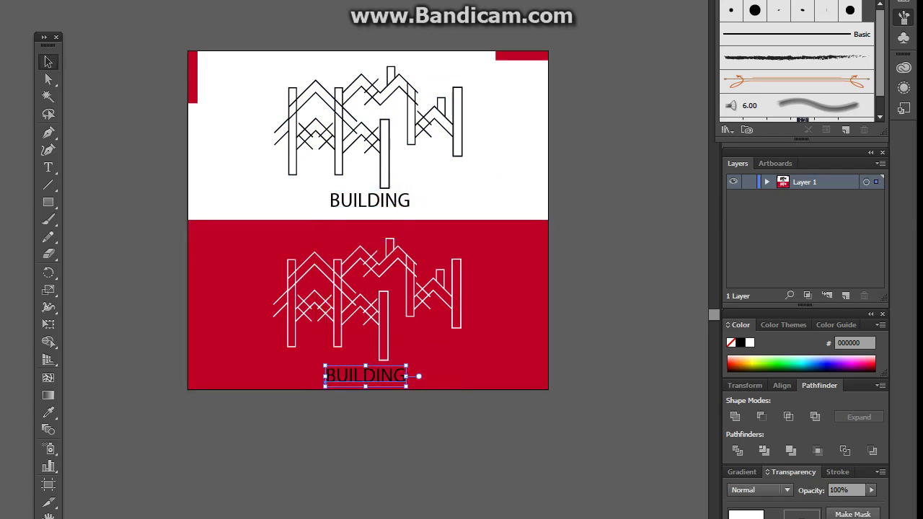
left_click(405, 461)
left_click(385, 374)
left_click(750, 342)
left_click(531, 500)
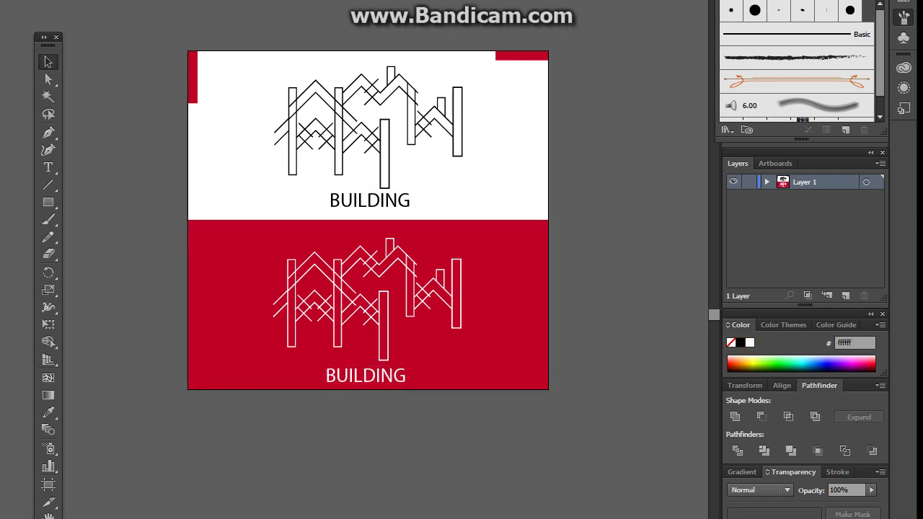
Convert both the white and the black BUILDING texts to outlines.
left_click(382, 375)
right_click(382, 372)
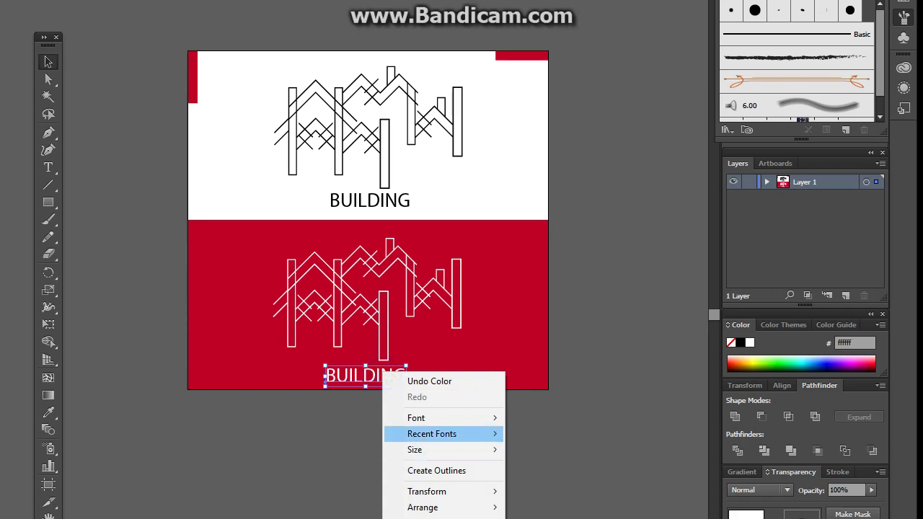
left_click(430, 471)
left_click(510, 457)
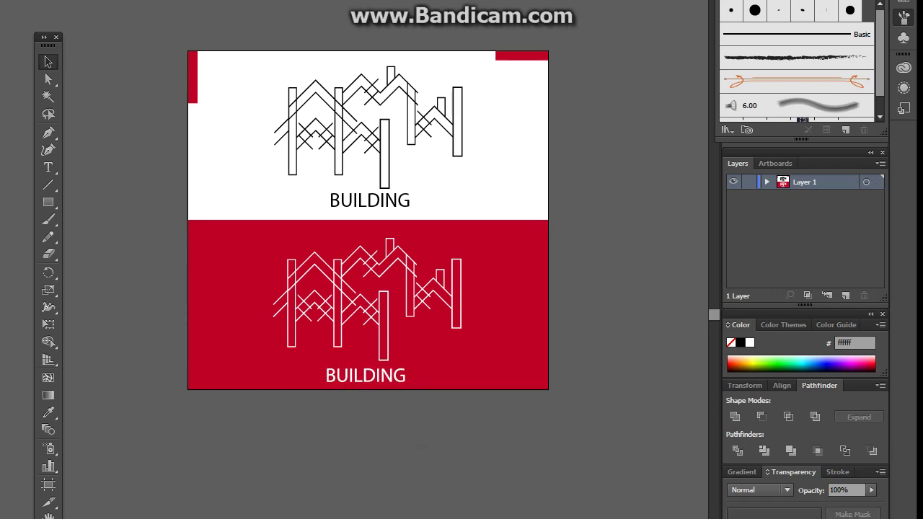
left_click(373, 196)
right_click(373, 196)
left_click(430, 295)
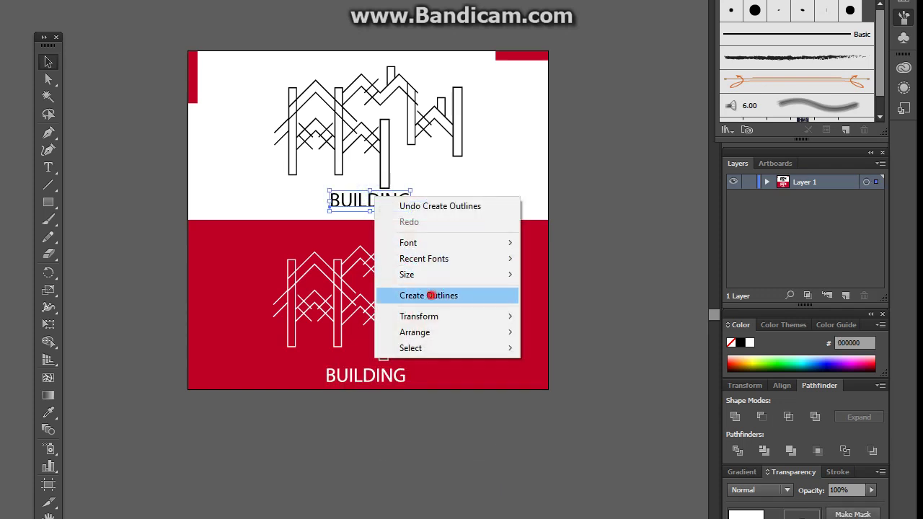
left_click(605, 264)
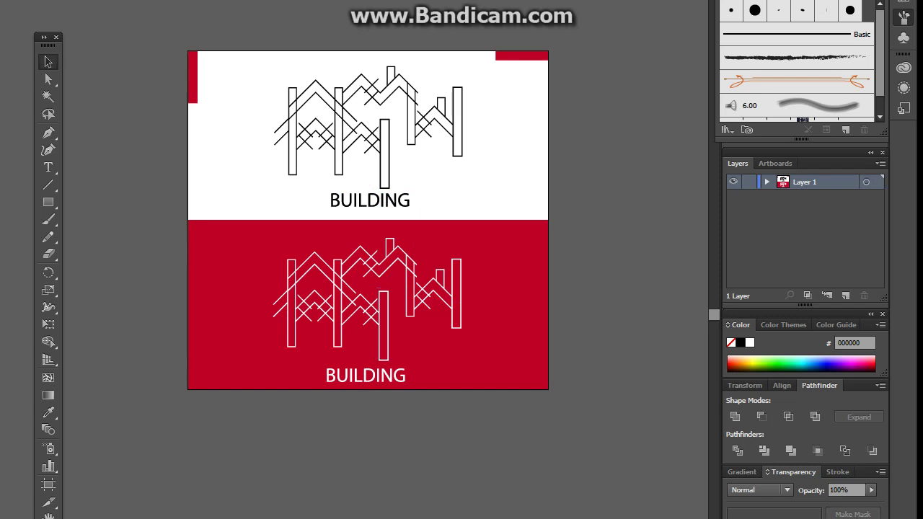
key("alt+Tab")
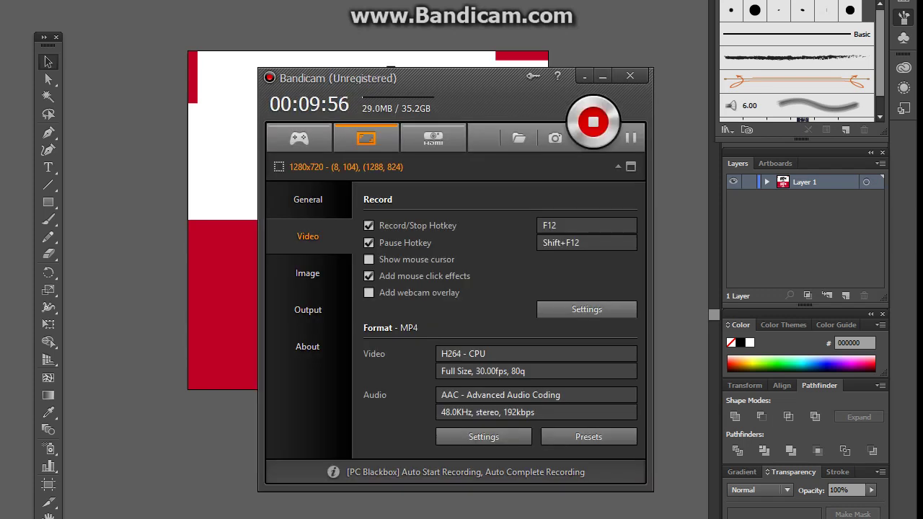